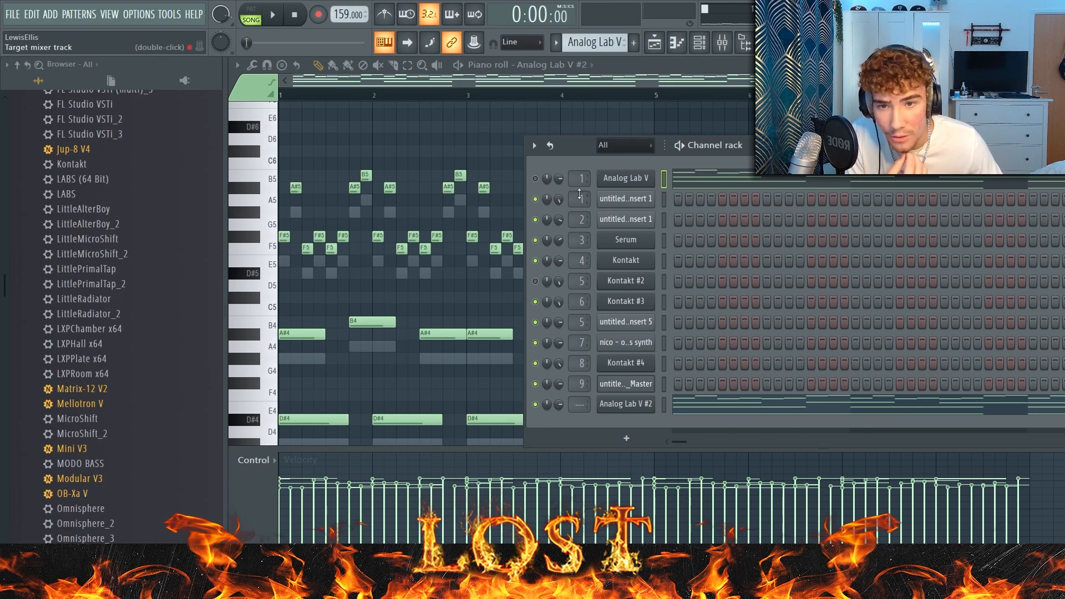
- Show the Analog Lab V #2 instrument with its radar preset and open that channel's melody in the piano roll
click(623, 404)
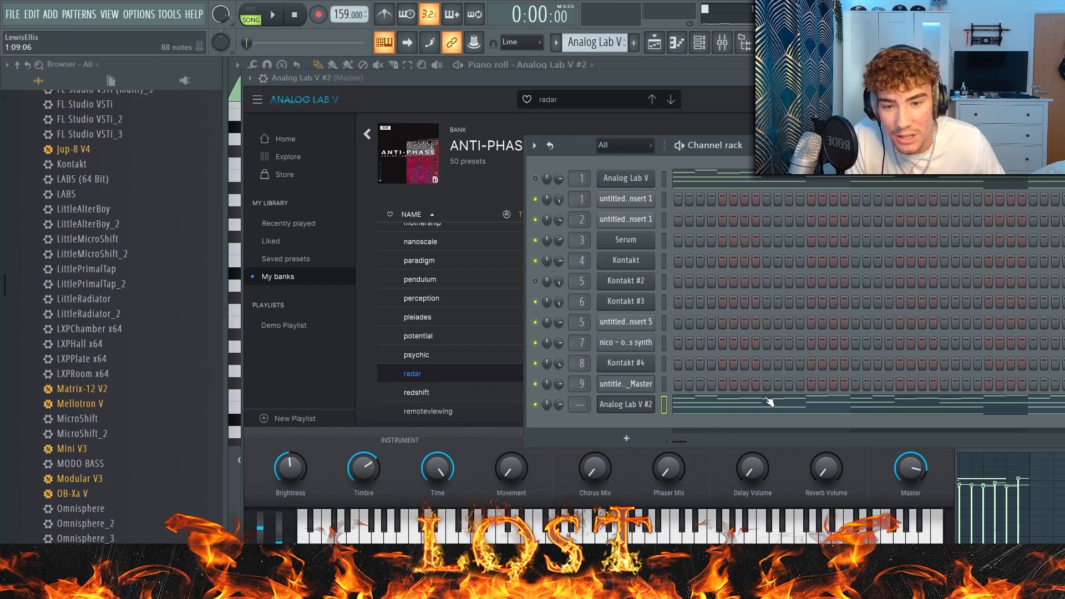
click(770, 402)
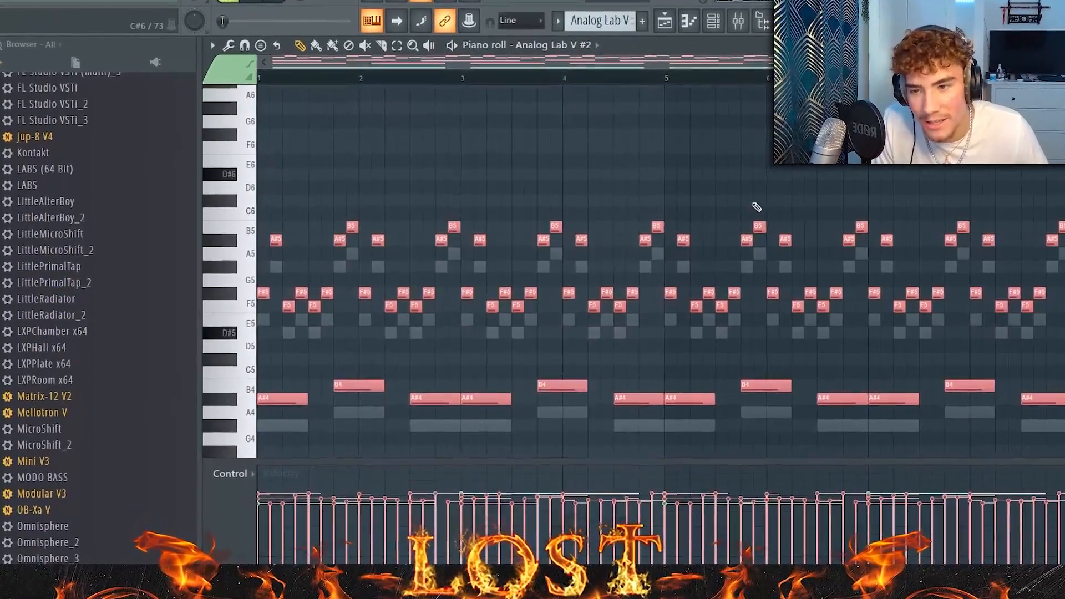
scroll(757, 207, down, 4)
click(278, 346)
scroll(448, 271, up, 1)
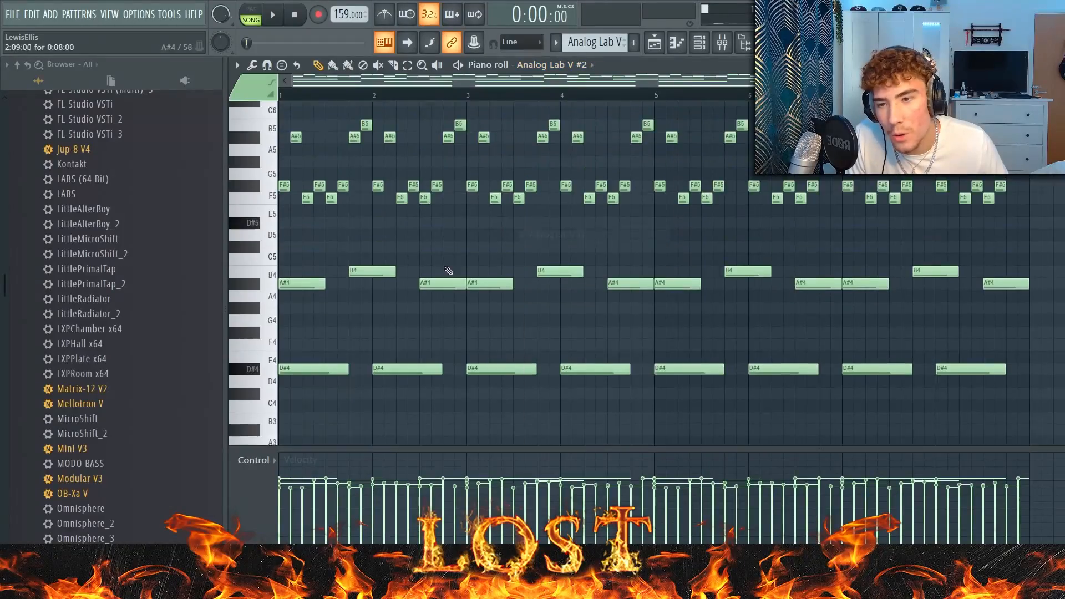
- Transpose all Analog Lab V #2 notes up one octave and play the pattern back
scroll(448, 271, up, 2)
key(ctrl+Up)
key(space)
scroll(448, 270, up, 6)
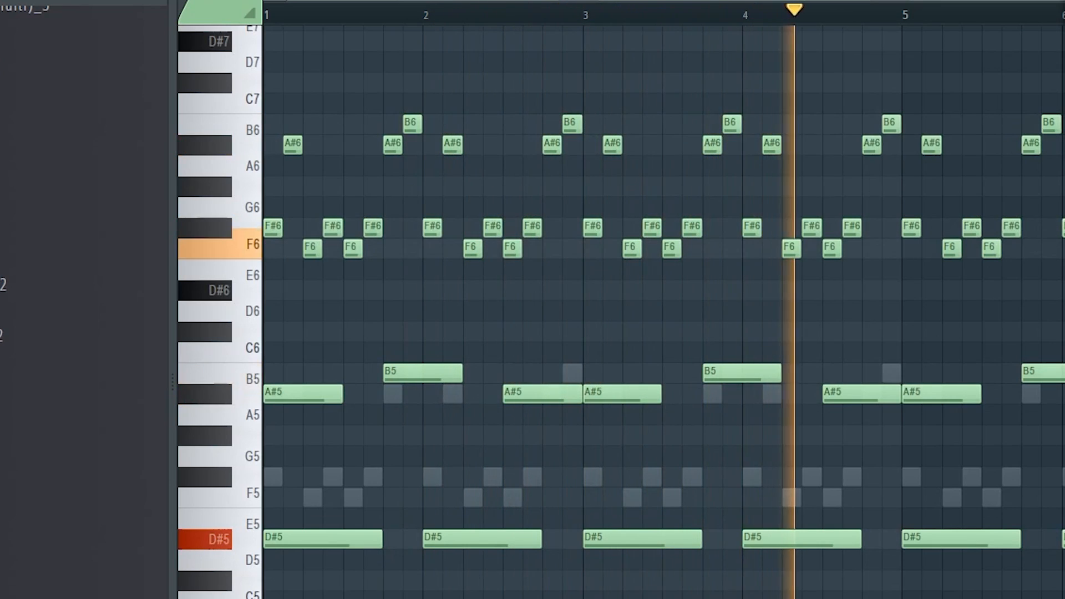
key(space)
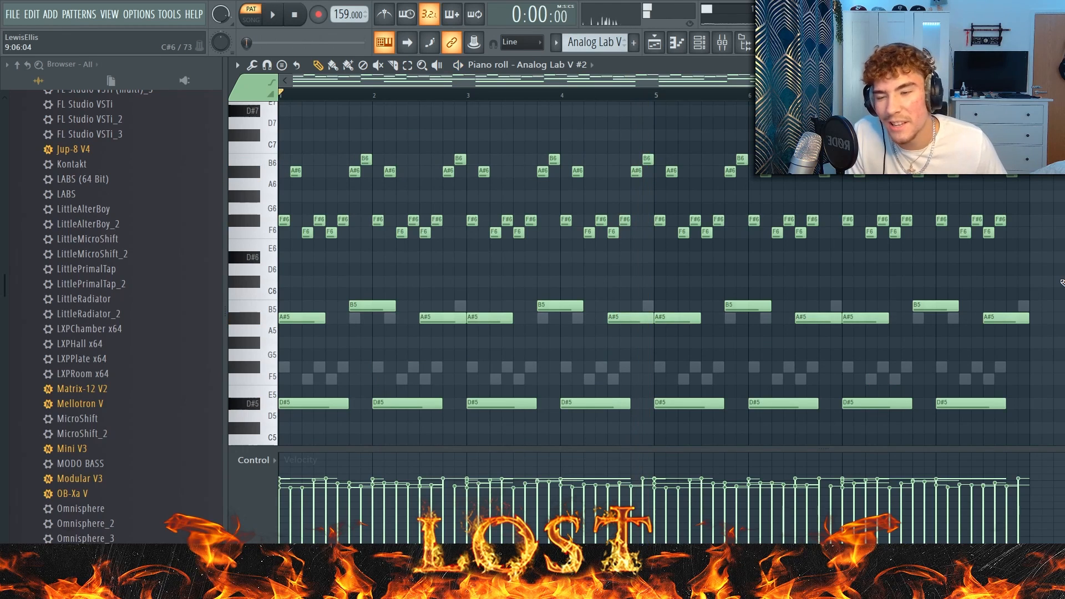
- Audition the pattern with the short upper melody notes deleted, and undo the deletion
scroll(1061, 282, up, 2)
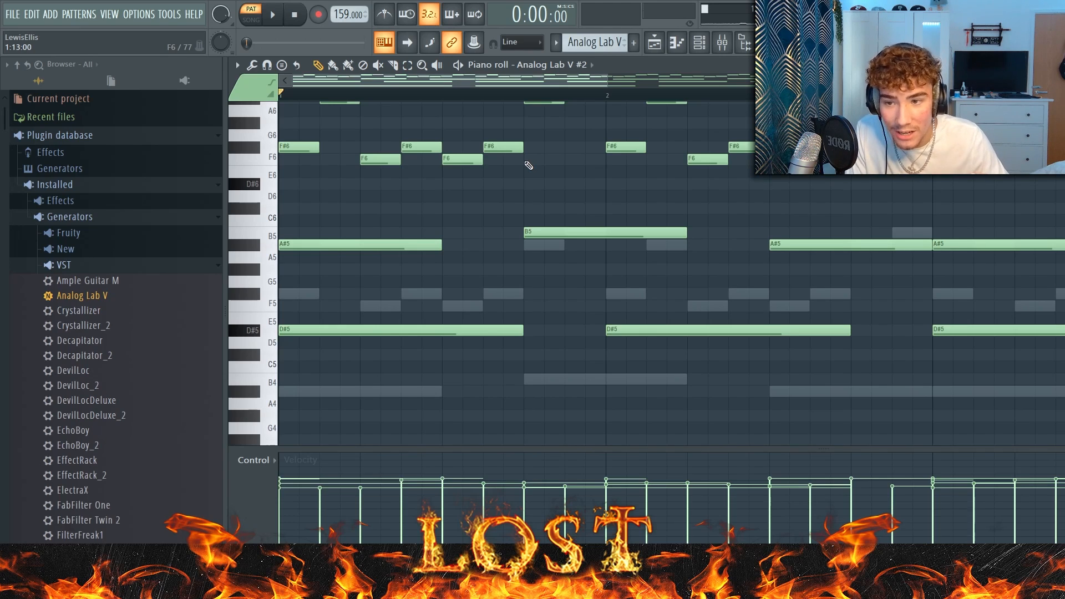
scroll(522, 347, up, 6)
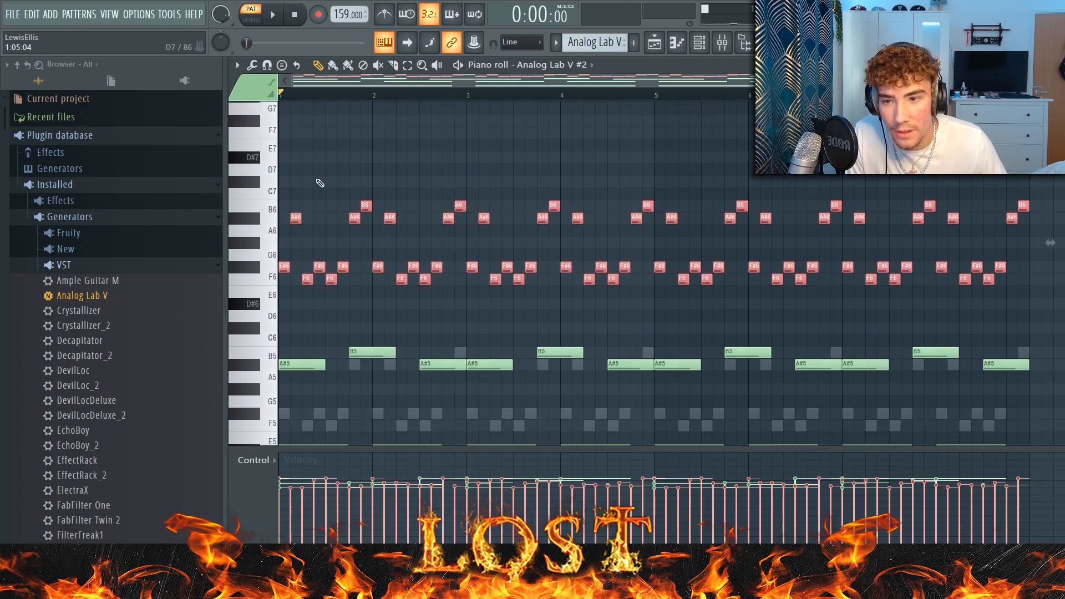
scroll(333, 188, down, 4)
key(Delete)
key(space)
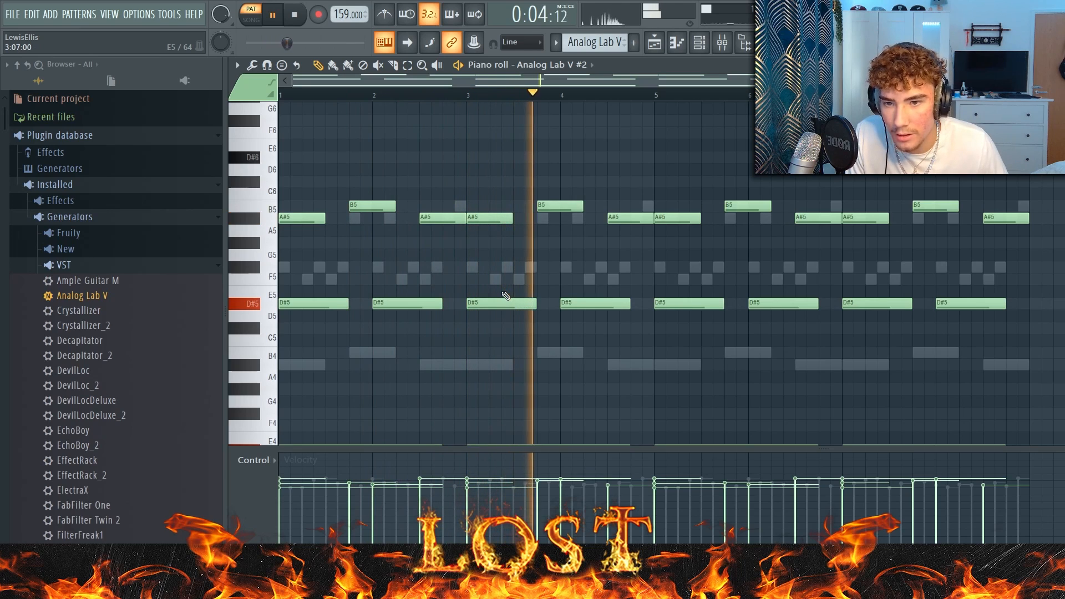
key(ctrl+z)
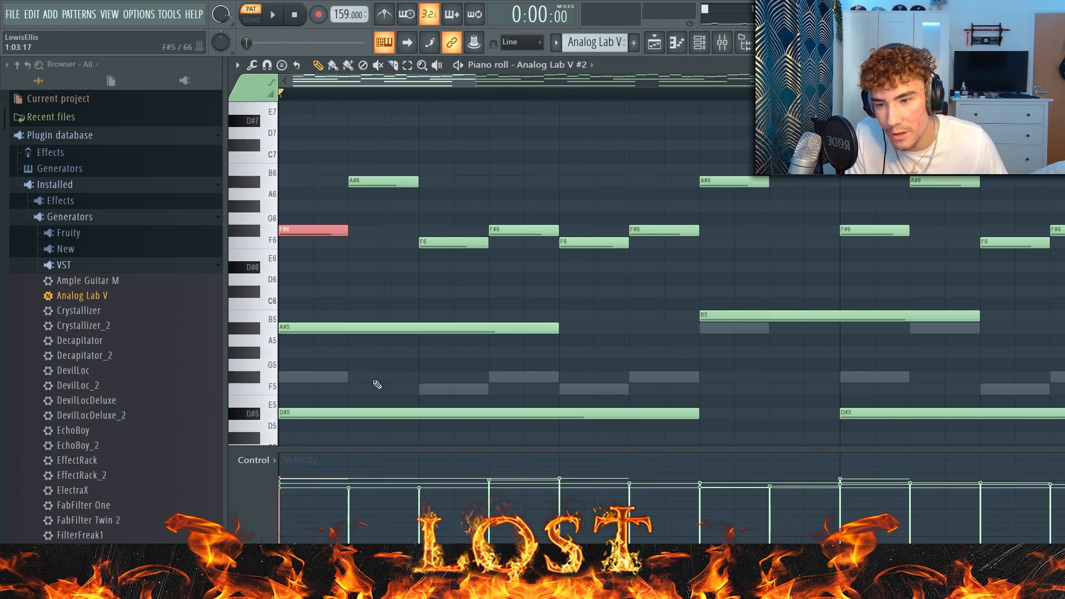
- Try adding a long F#5 note between the D#5 and A#5 notes at the start of bar 1
click(375, 382)
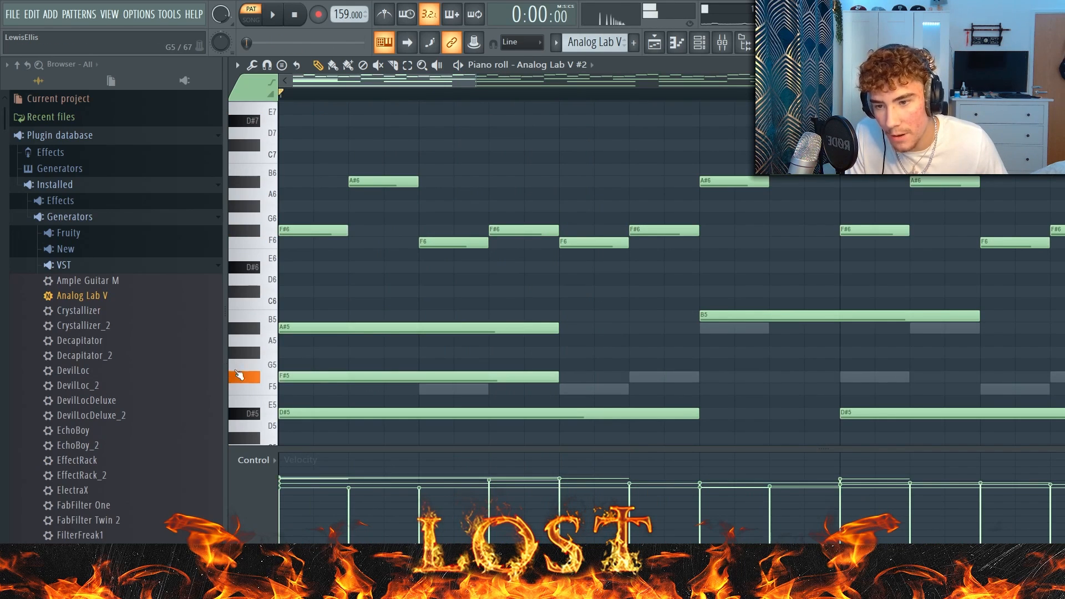
key(ctrl+Up)
key(Delete)
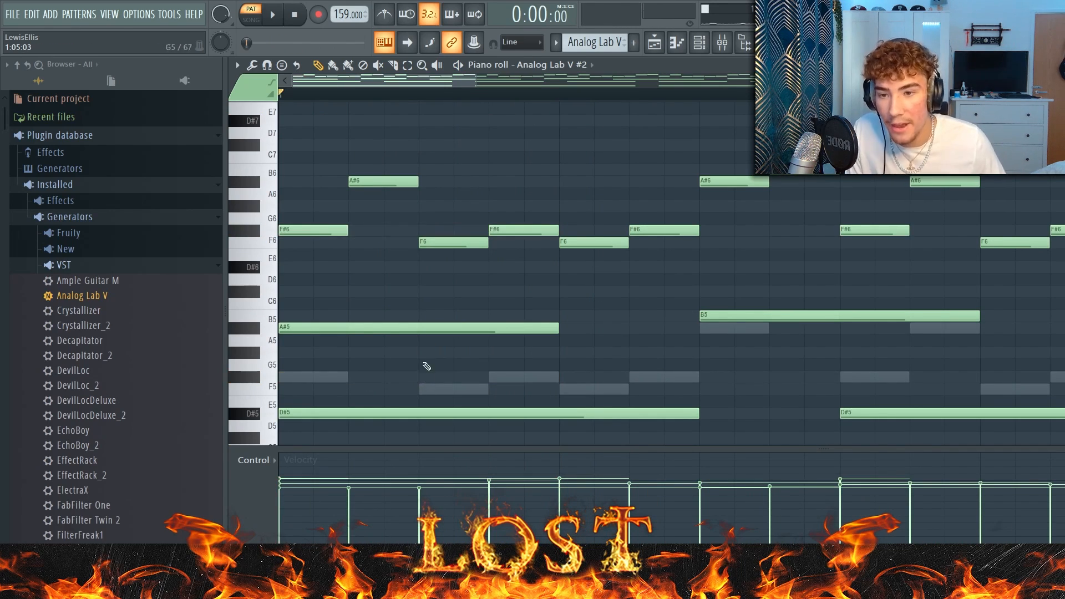
drag(369, 263, 793, 131)
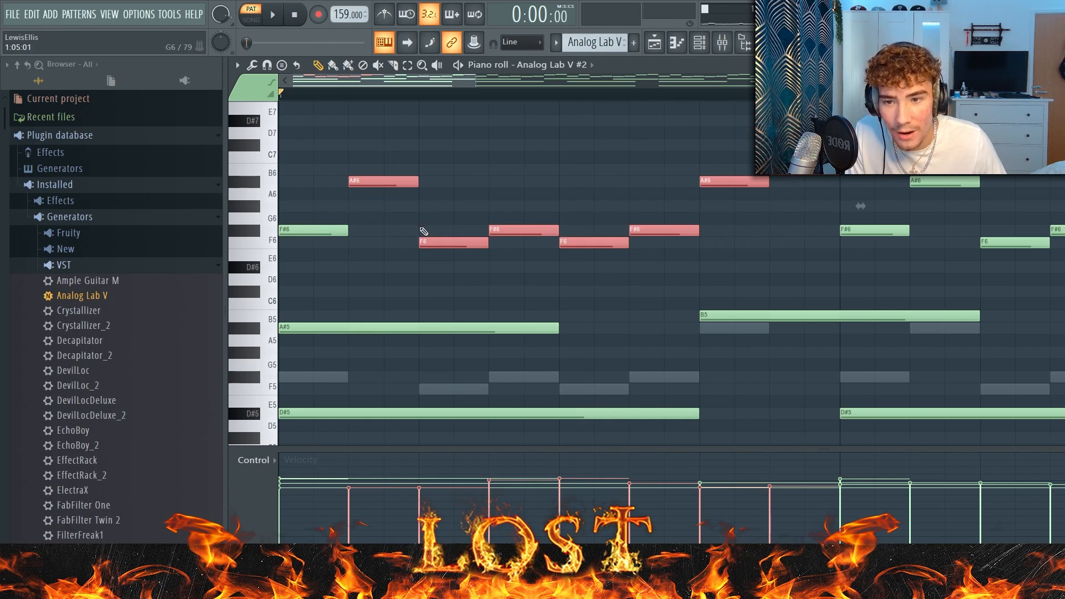
drag(283, 267, 308, 228)
drag(361, 218, 365, 149)
drag(440, 273, 656, 264)
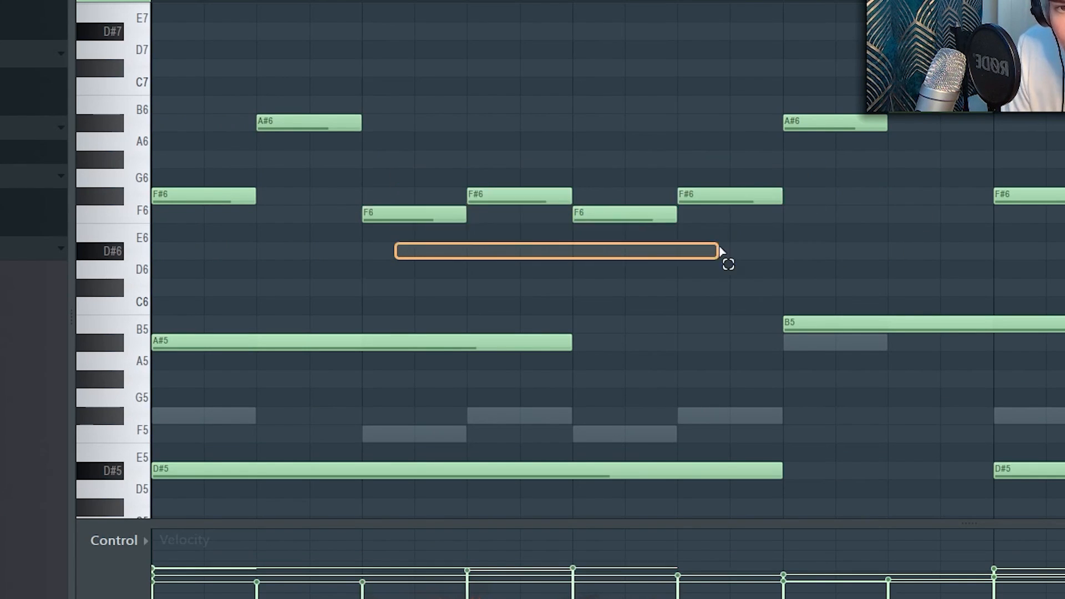
drag(719, 250, 719, 251)
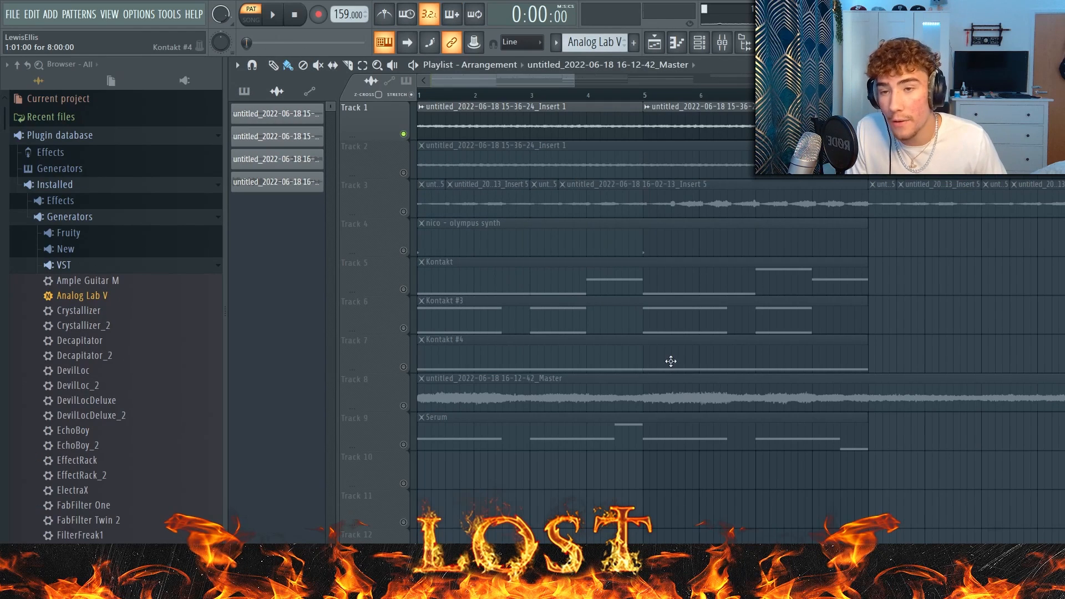
- Play the soloed Track 1 audio clip from the playlist in song mode
scroll(722, 288, down, 2)
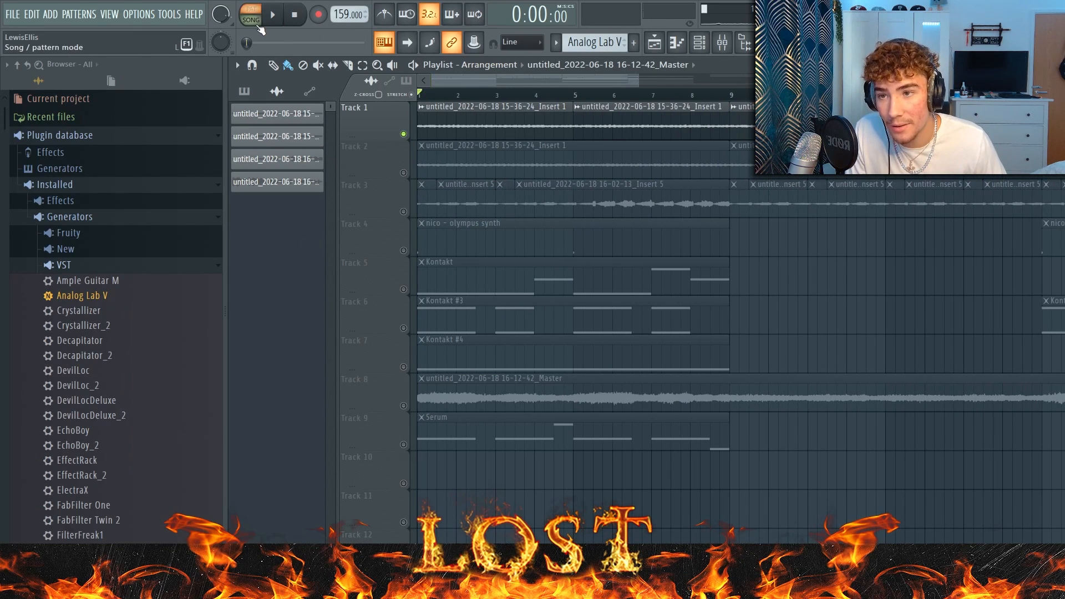
key(space)
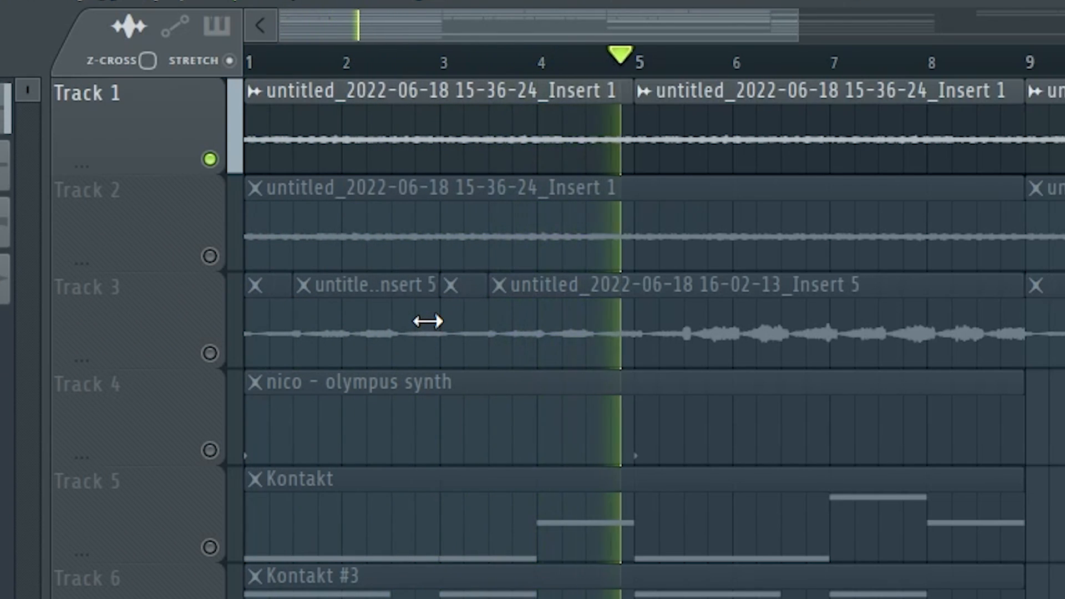
key(space)
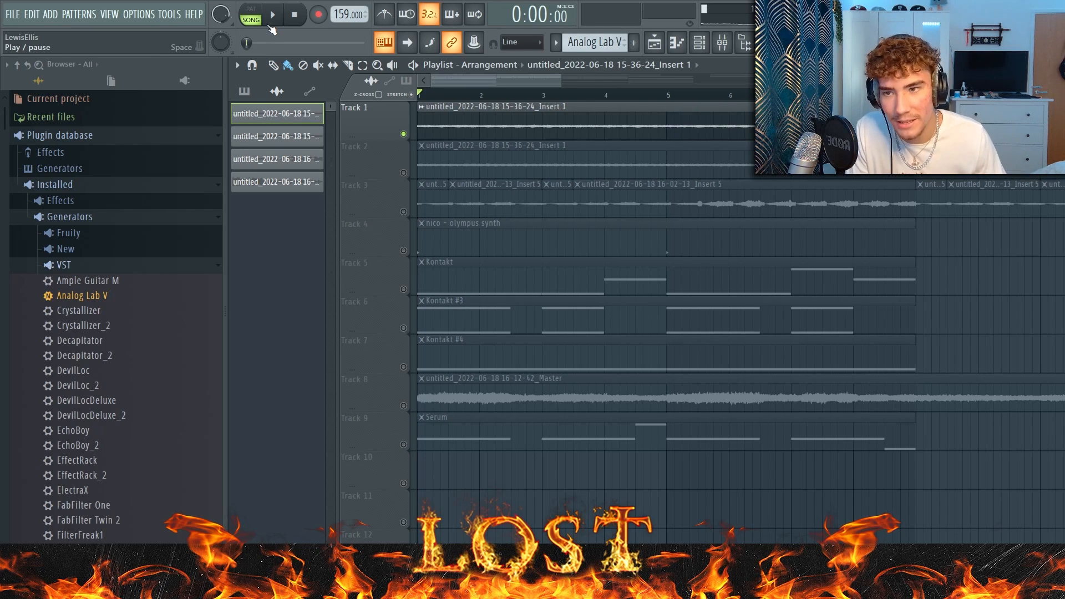
- Play back the half-timed, stretched audio clip on Track 1
double_click(525, 118)
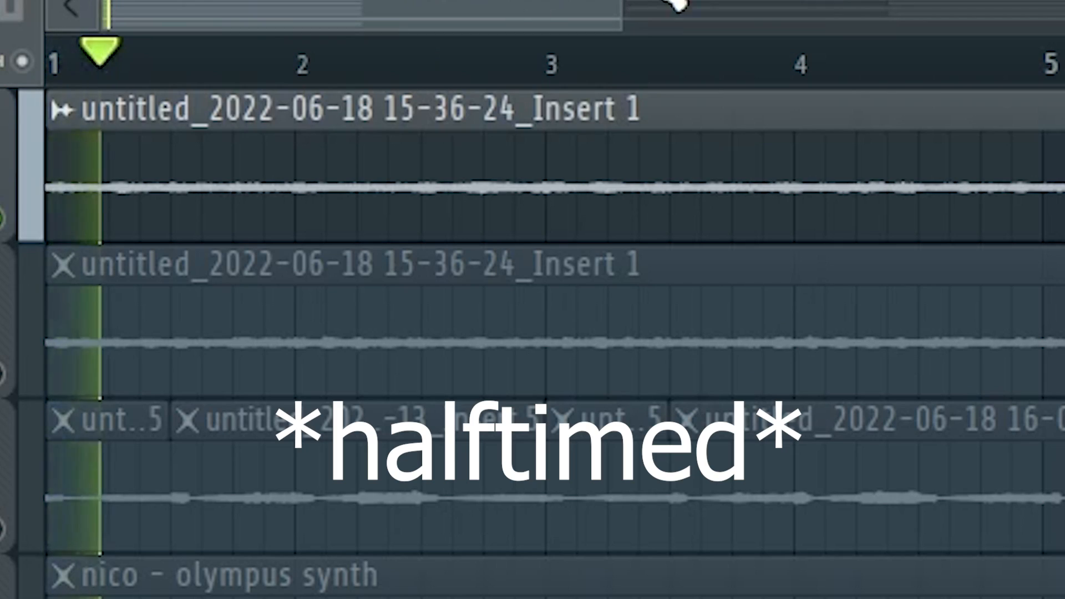
scroll(344, 588, down, 3)
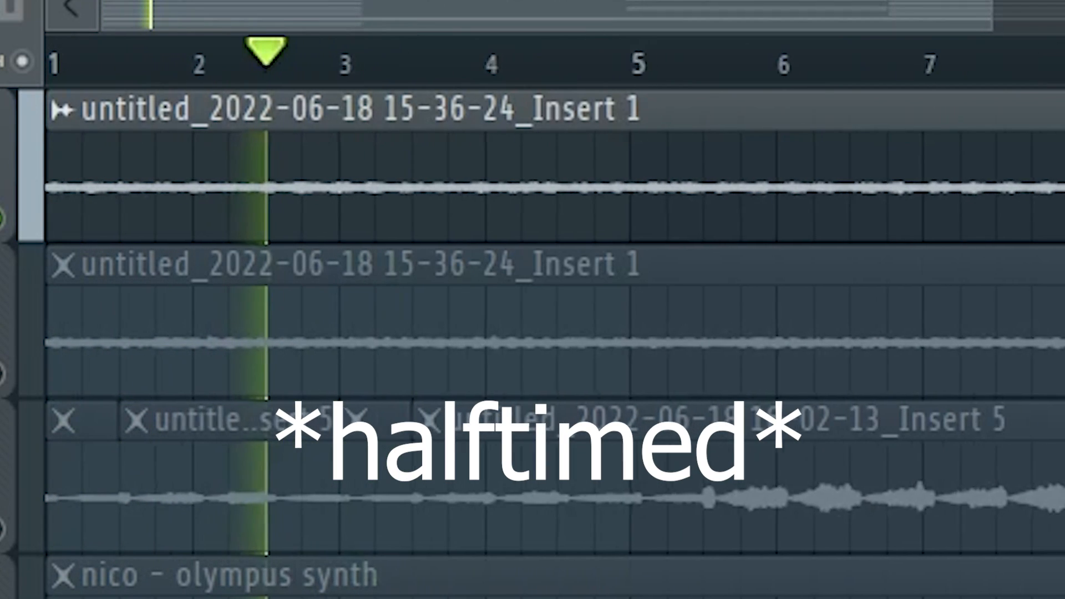
scroll(199, 481, up, 4)
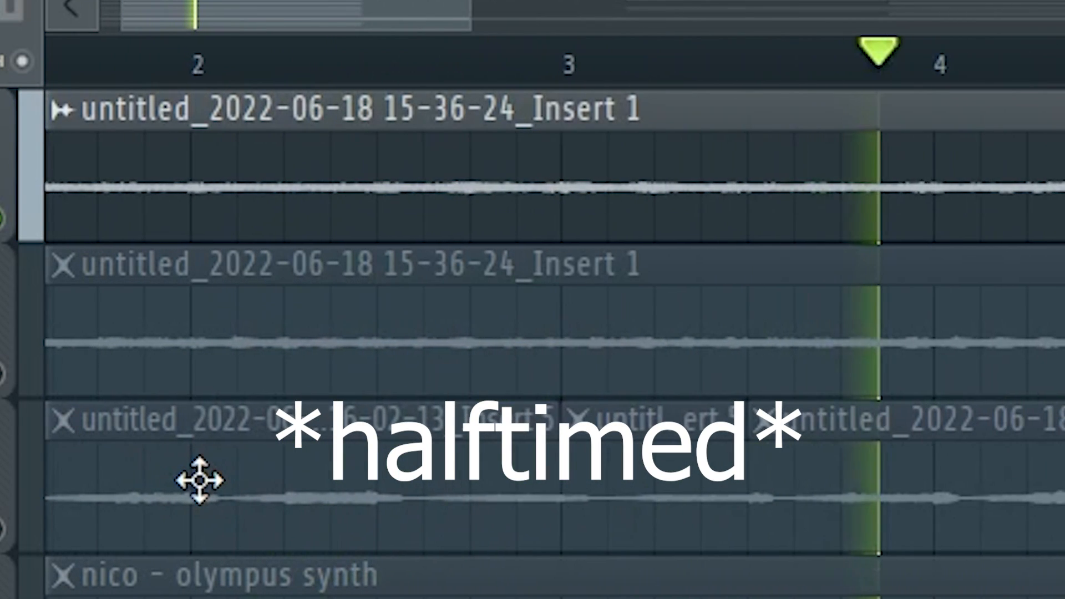
- Open the Track 1 clip's settings and examine the time-stretching mode
scroll(201, 480, down, 2)
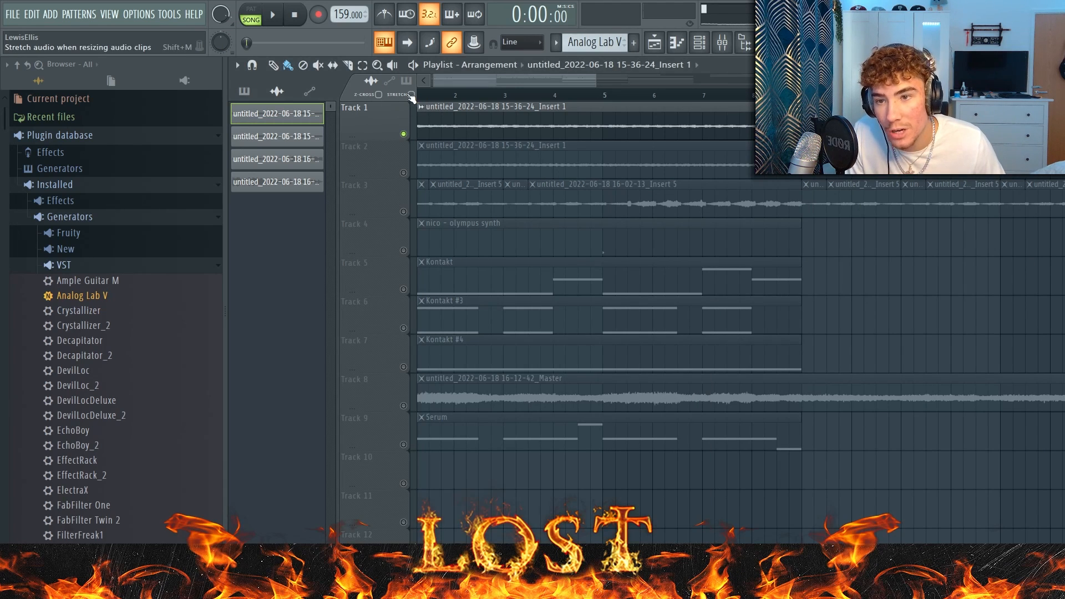
double_click(510, 129)
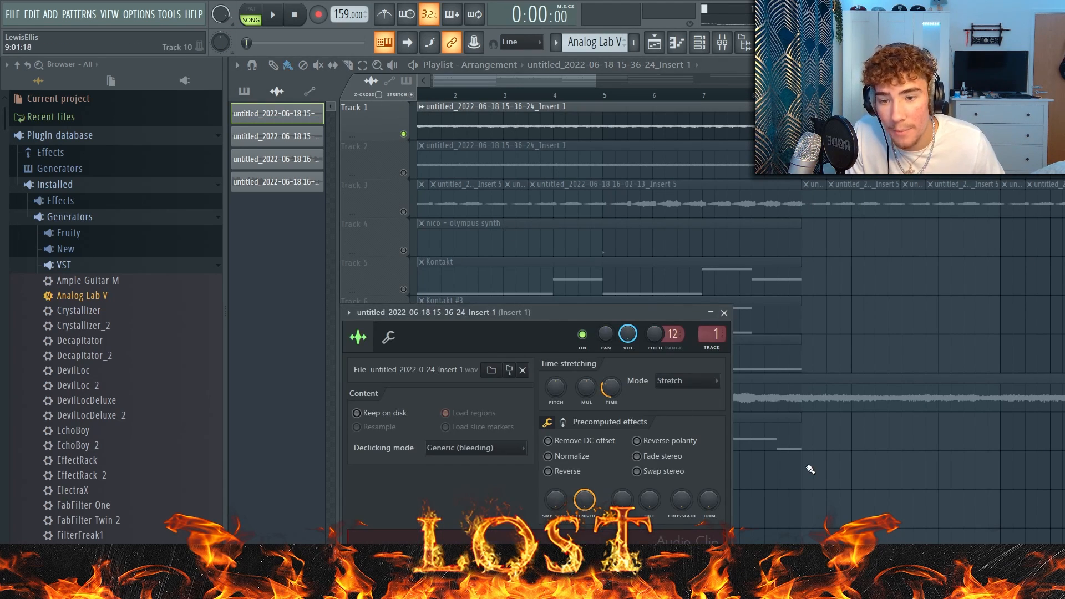
click(682, 382)
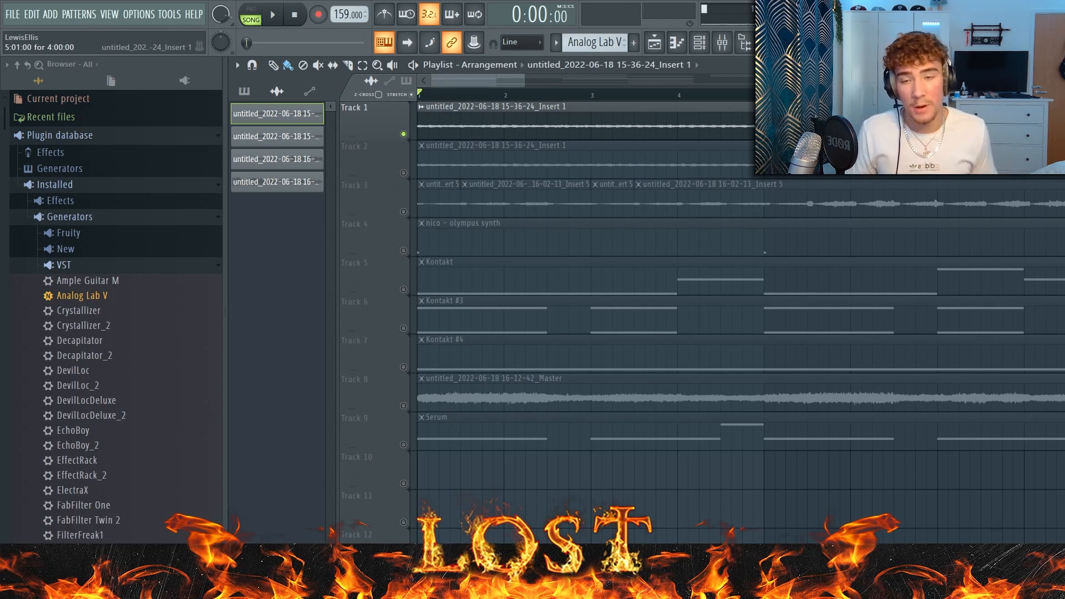
- Play Track 1 with the audio clip at its four-bar length
key(space)
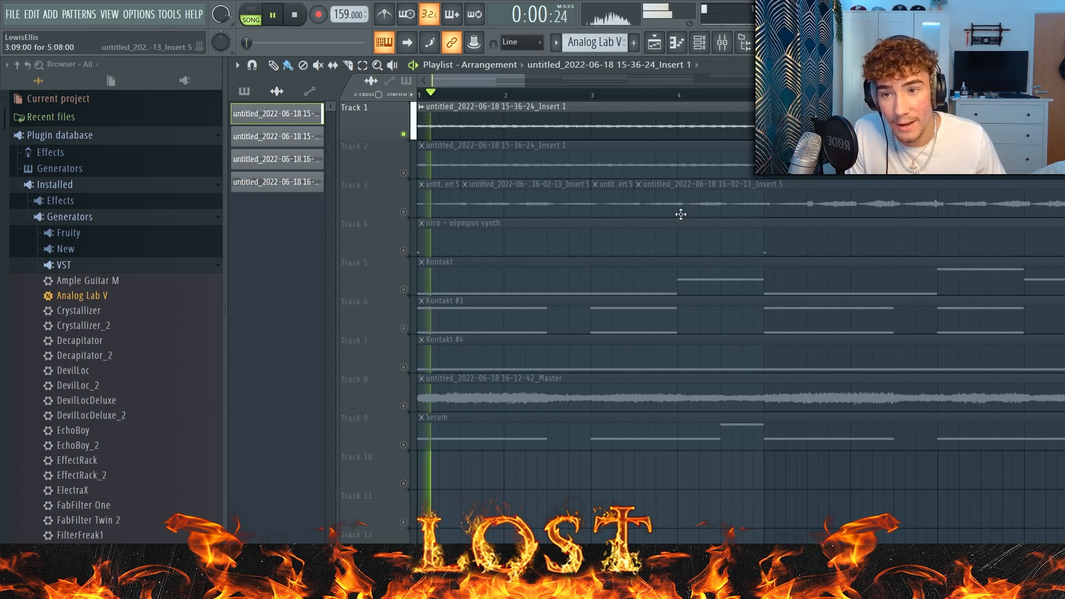
scroll(644, 216, down, 2)
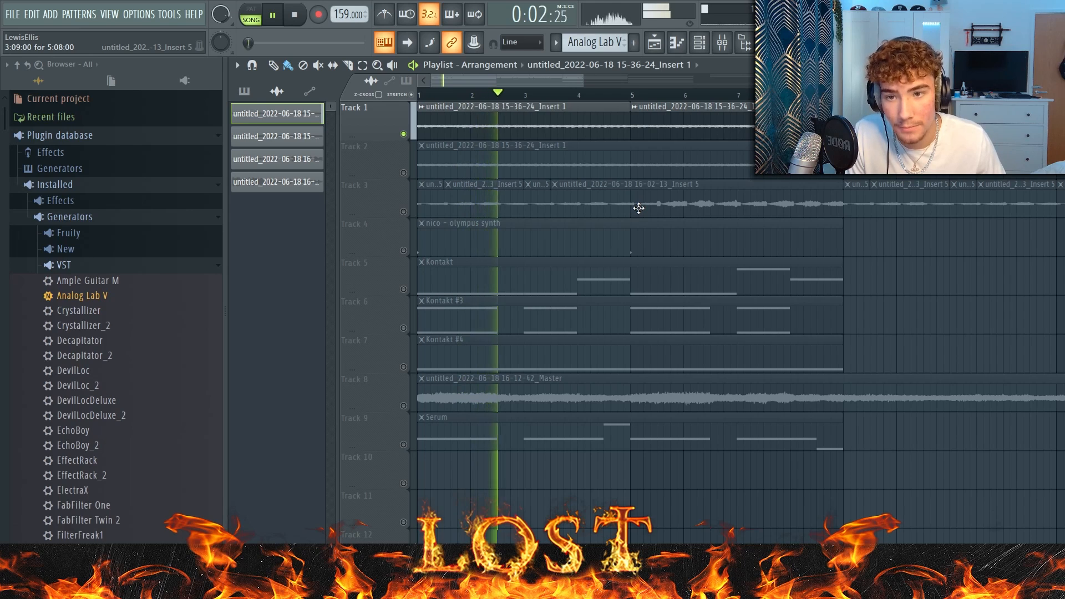
key(space)
- Select the first Track 1 clip and examine the melody's ghost notes in the piano roll
drag(581, 103, 459, 134)
scroll(474, 118, up, 1)
click(677, 42)
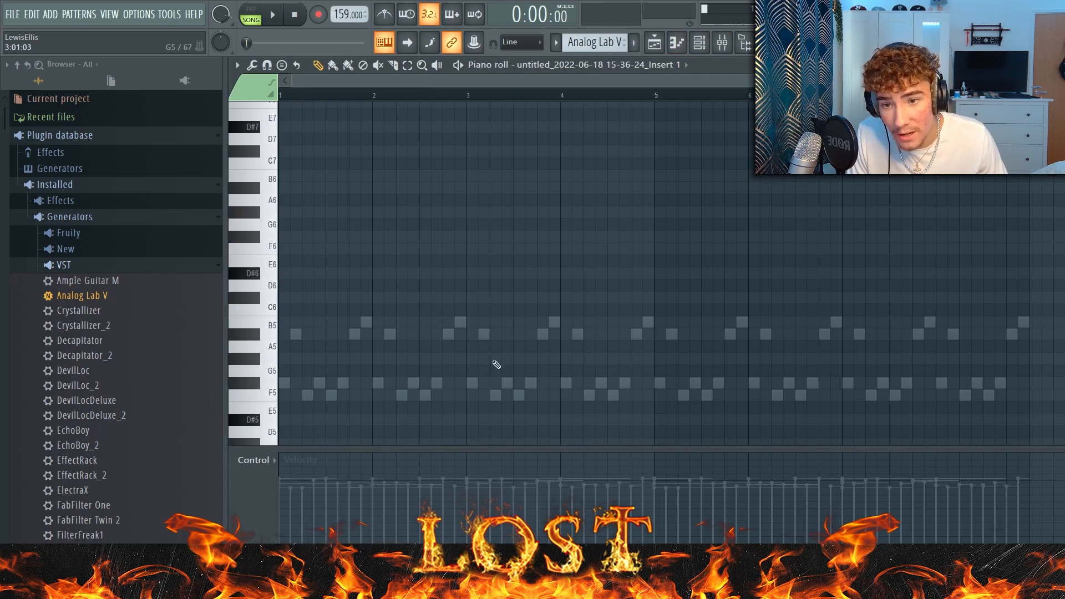
scroll(528, 224, down, 3)
drag(657, 173, 1042, 512)
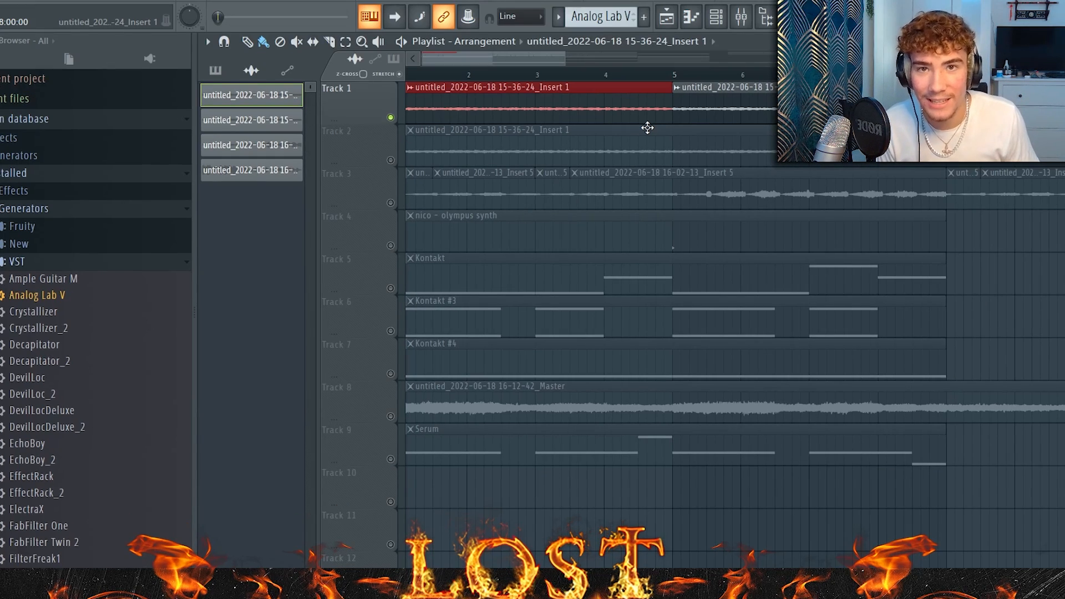
- Reverse the Track 1 audio clip in its settings and play it back
double_click(647, 126)
key(space)
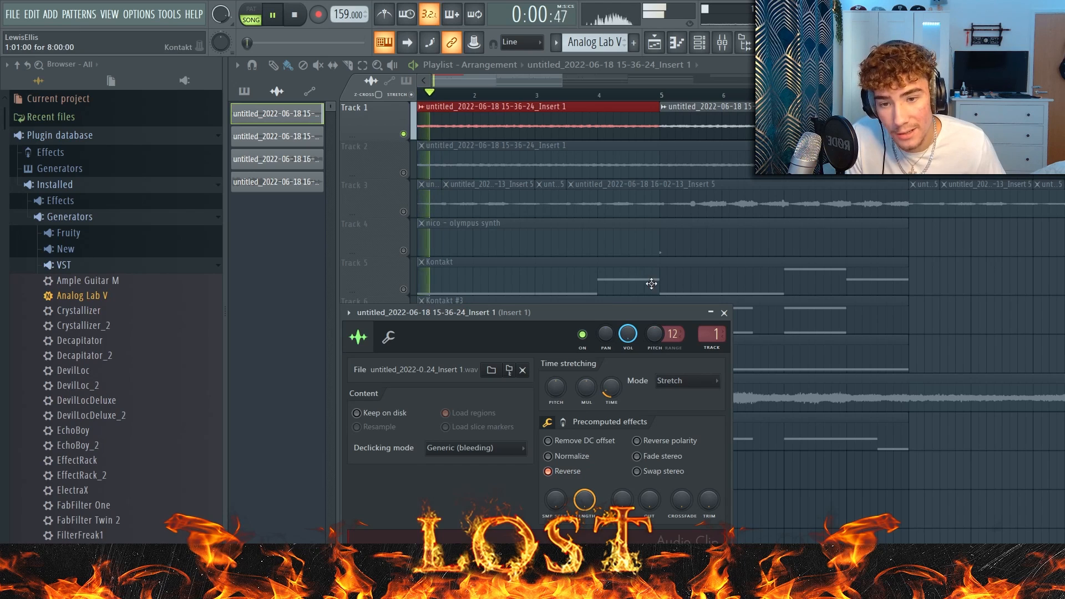
key(space)
- Raise the Track 1 clip's channel pitch, set its time-stretching pitch shift to -200 cents, and play the result
drag(659, 336, 659, 311)
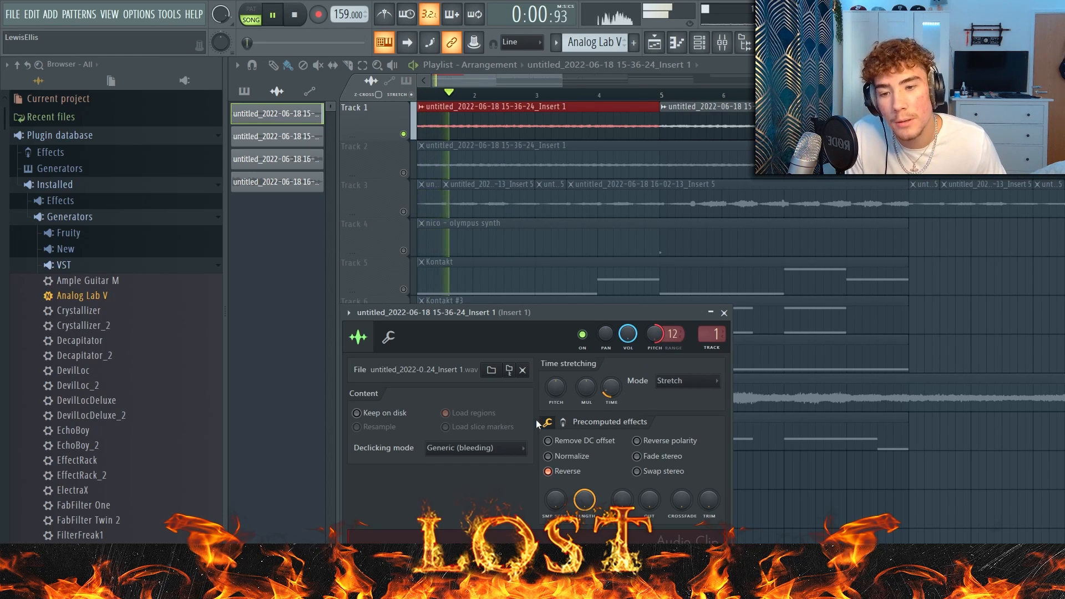
key(space)
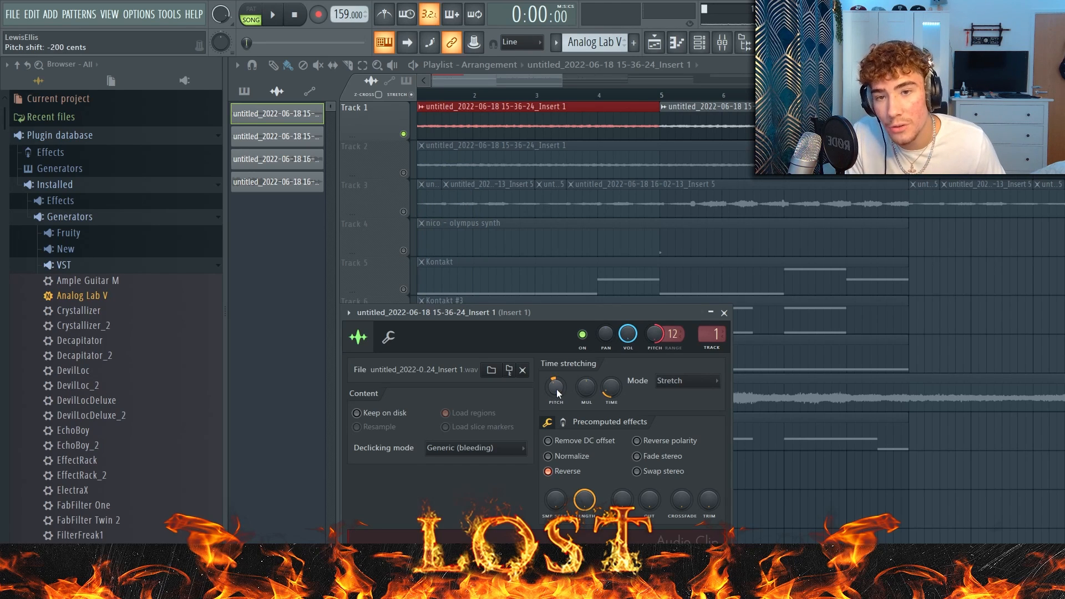
click(686, 43)
click(686, 43)
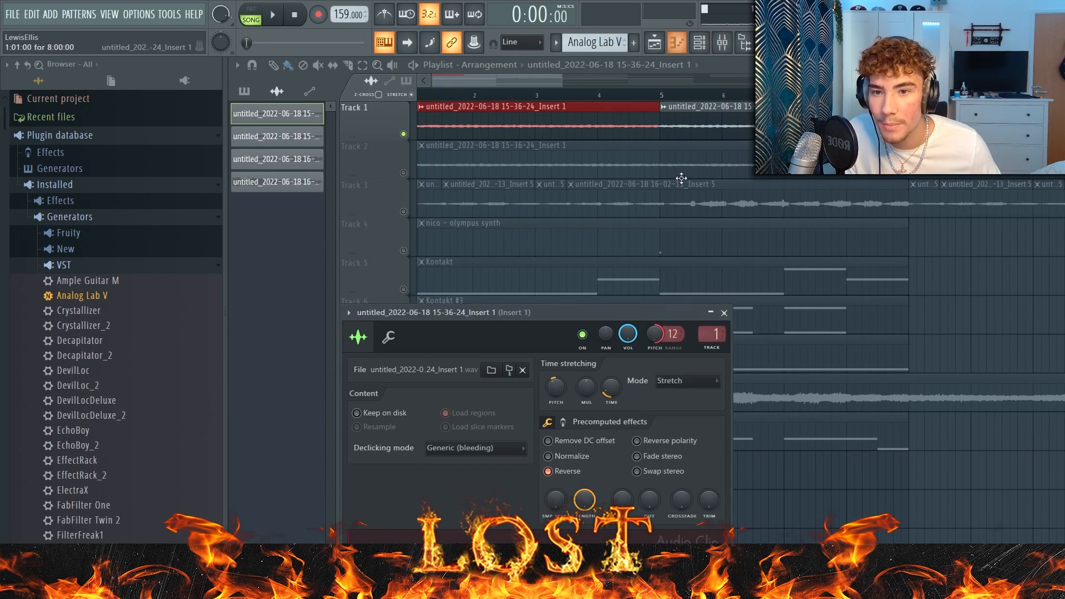
key(space)
scroll(666, 242, down, 4)
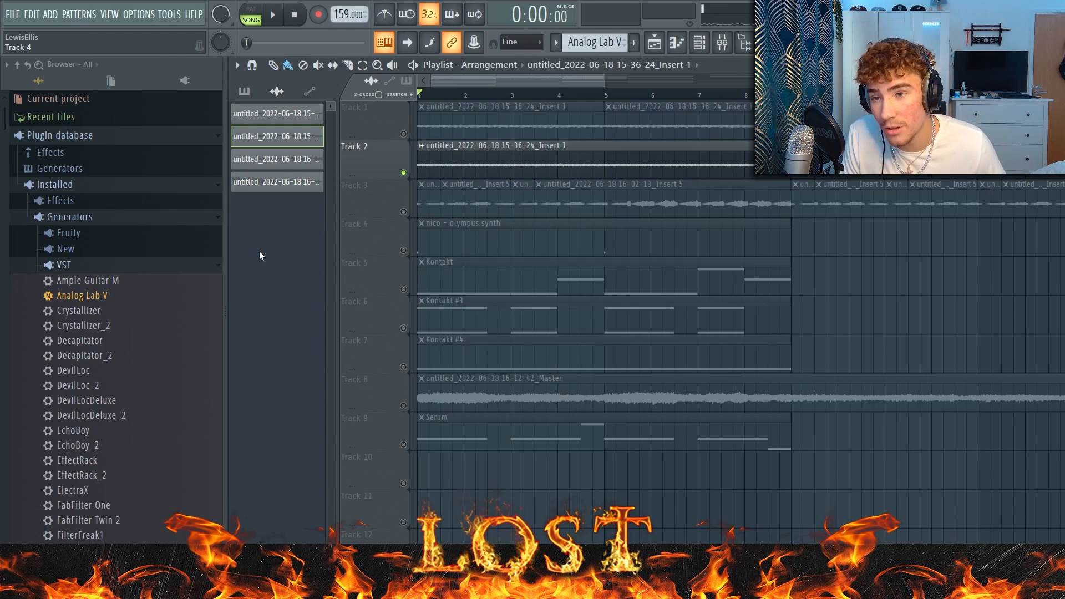
- Show the Track 2 clip's mixer insert and open its Portal effect
click(675, 43)
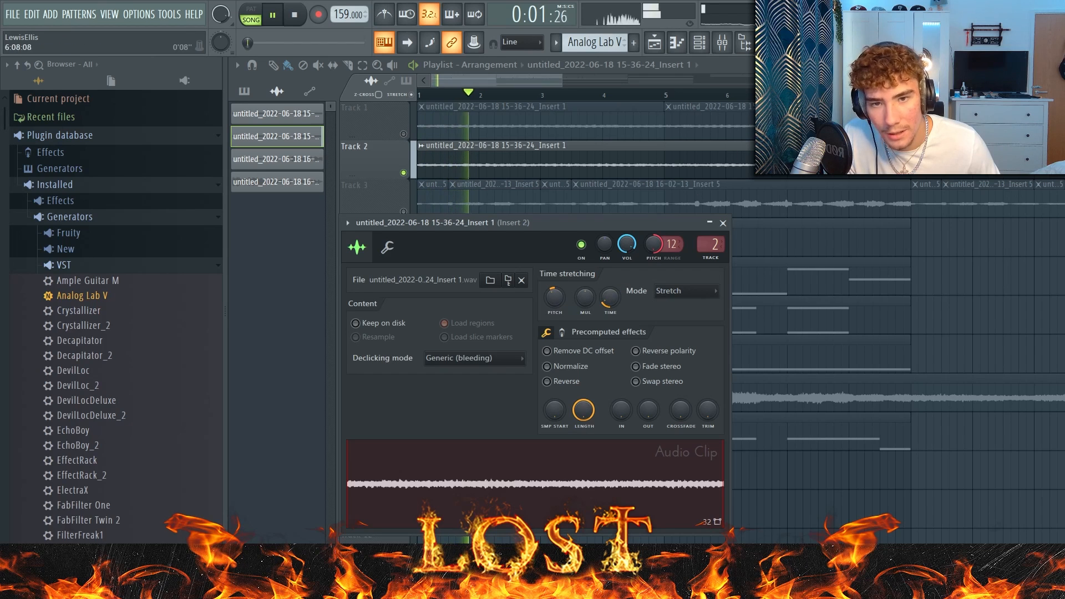
click(721, 43)
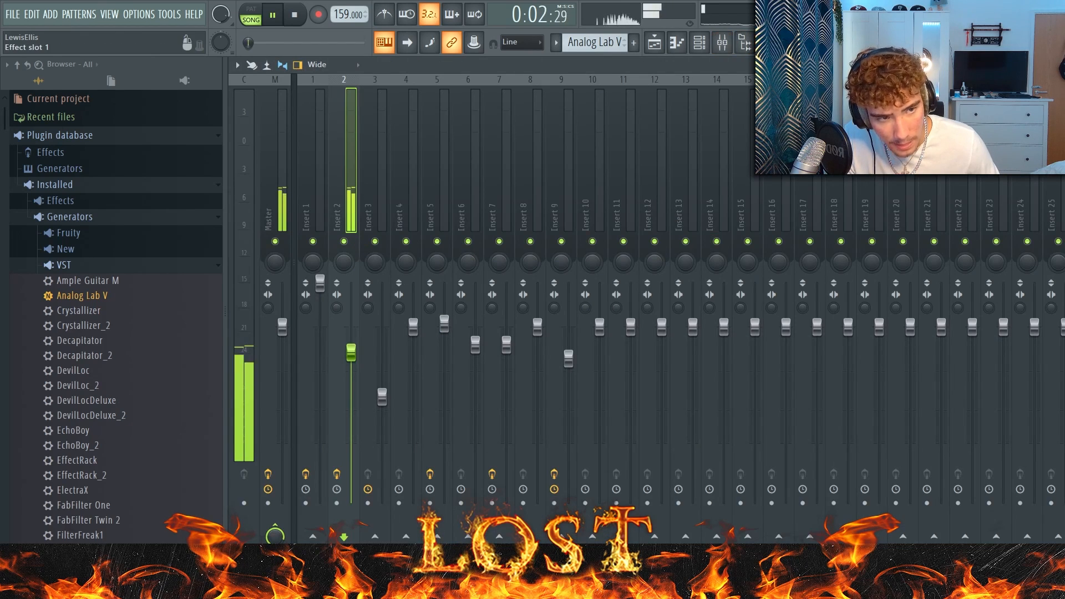
key(space)
click(1062, 108)
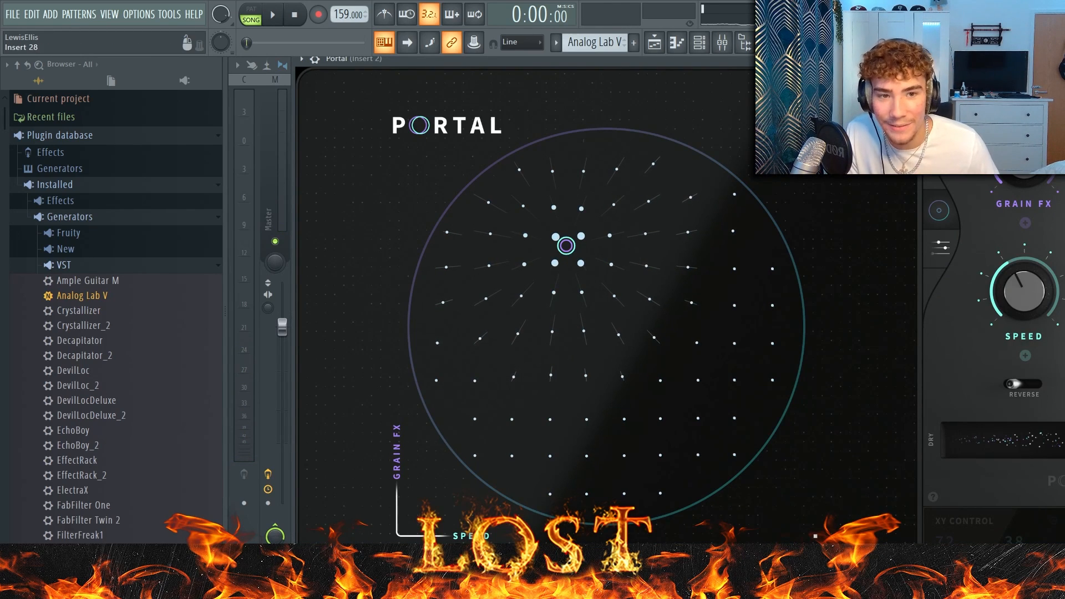
- Examine Portal's preset list and the ShaperBox2 pan curve on the Track 2 clip's insert, and play the result
click(820, 125)
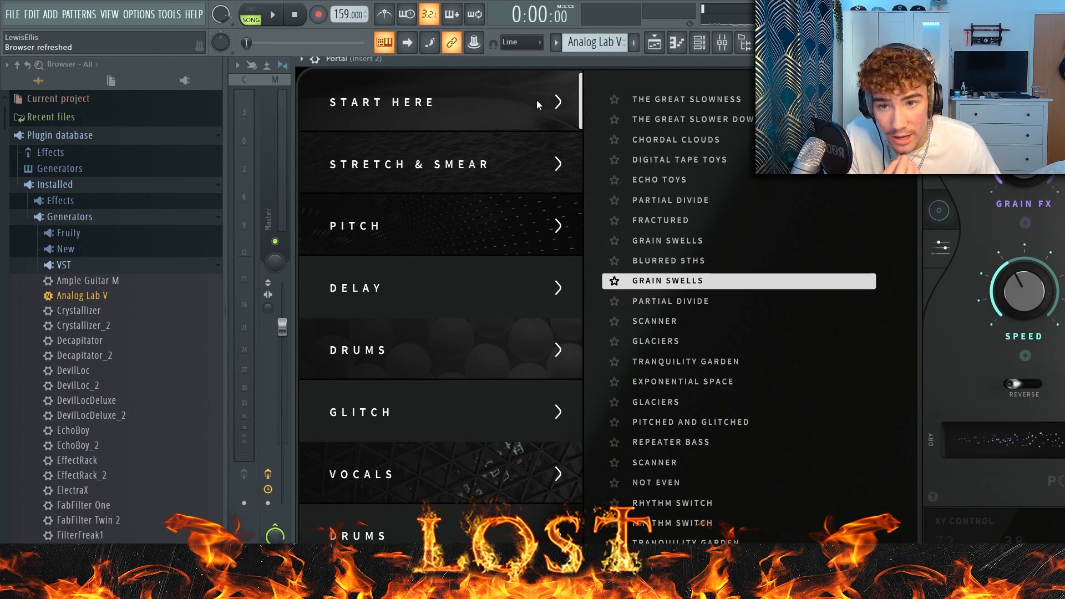
key(space)
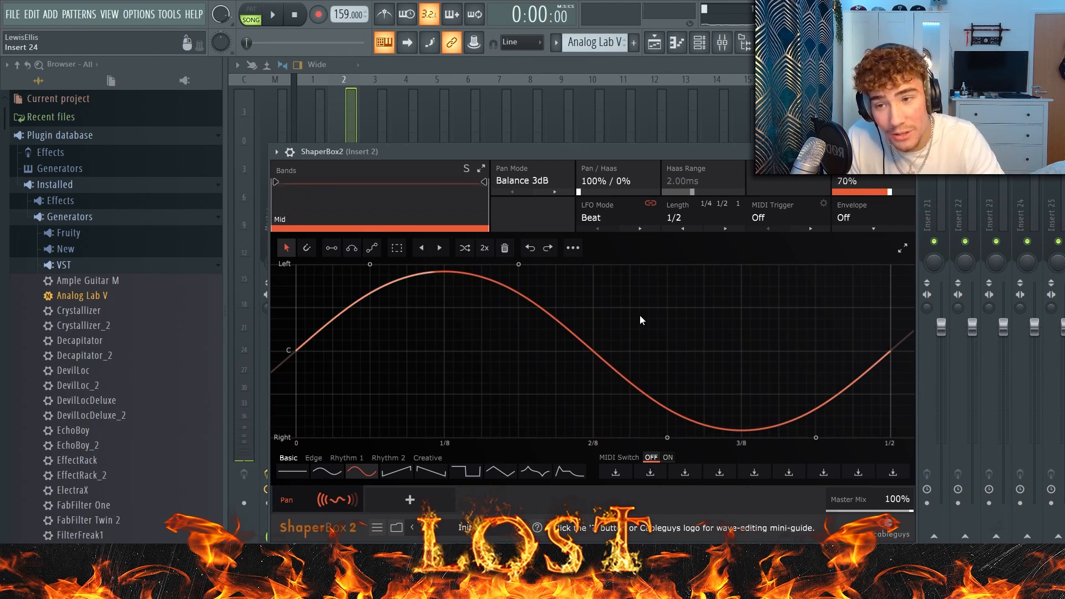
key(space)
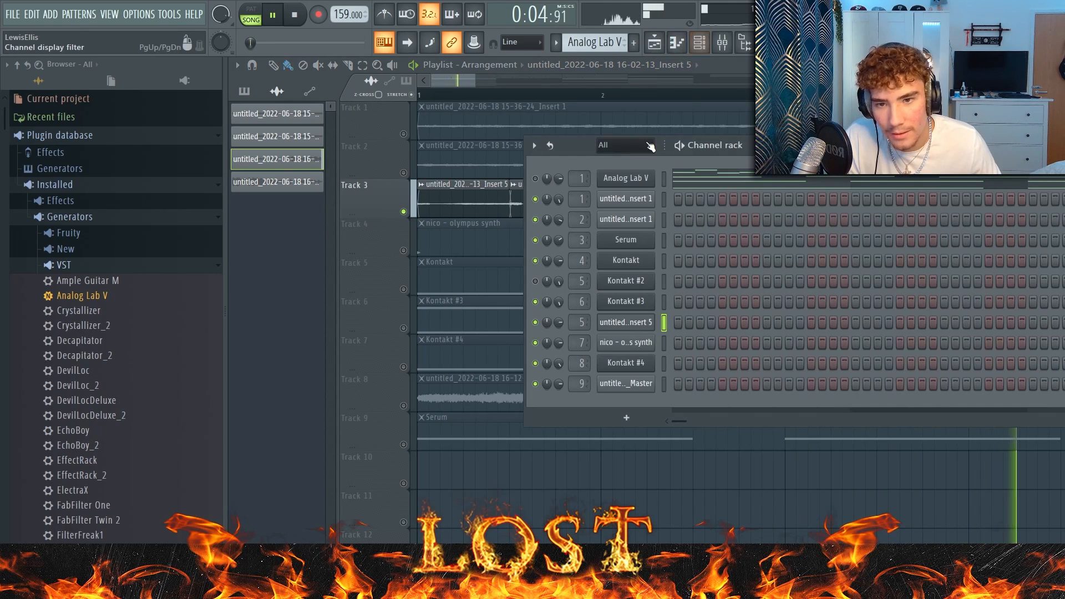
- Play the Track 3 clip solo while checking its channel and its mixer insert
click(699, 42)
click(722, 42)
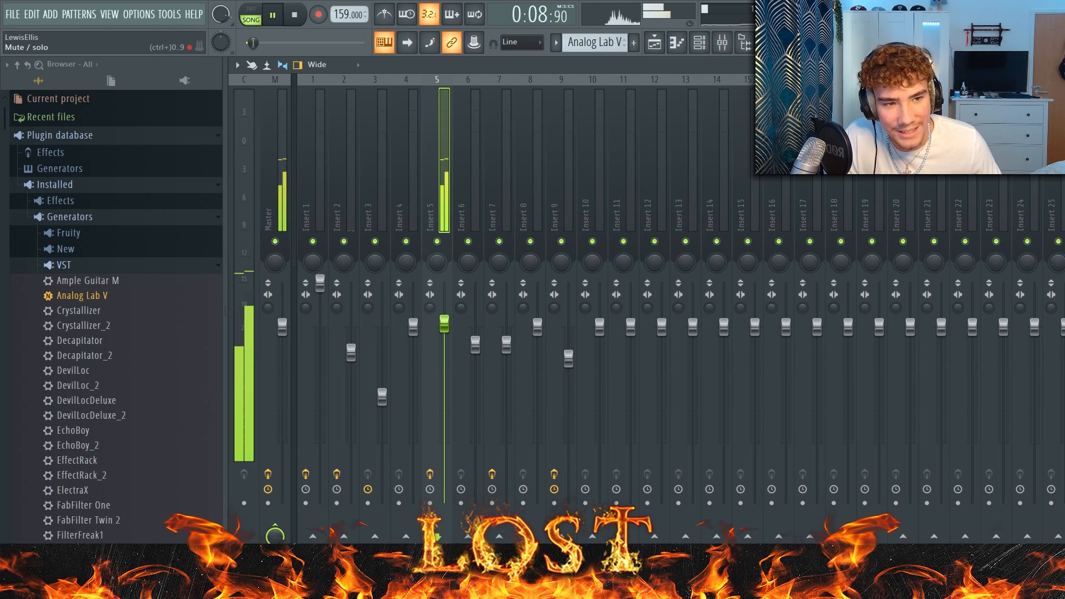
click(676, 44)
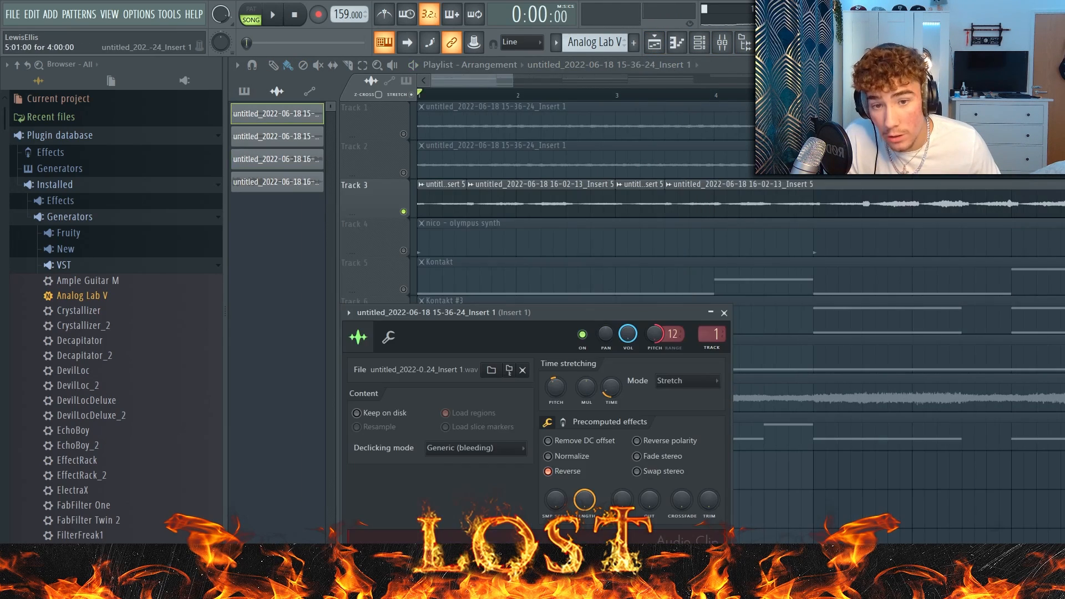
- Close the Track 1 clip's settings and show the Effectrix effect on the Track 3 clip's mixer insert
click(725, 311)
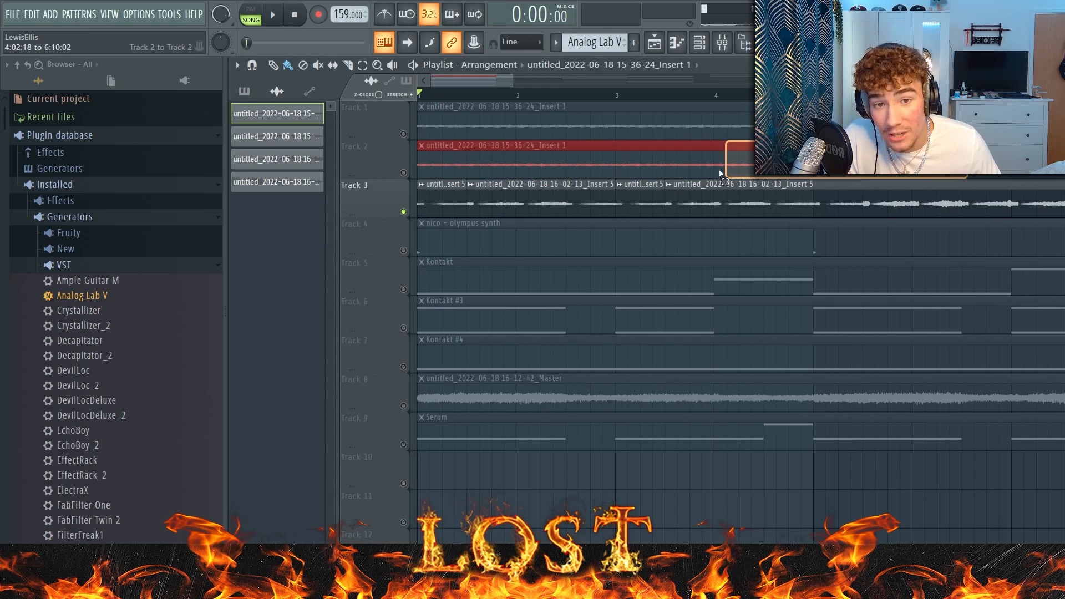
double_click(697, 211)
click(722, 42)
click(1060, 114)
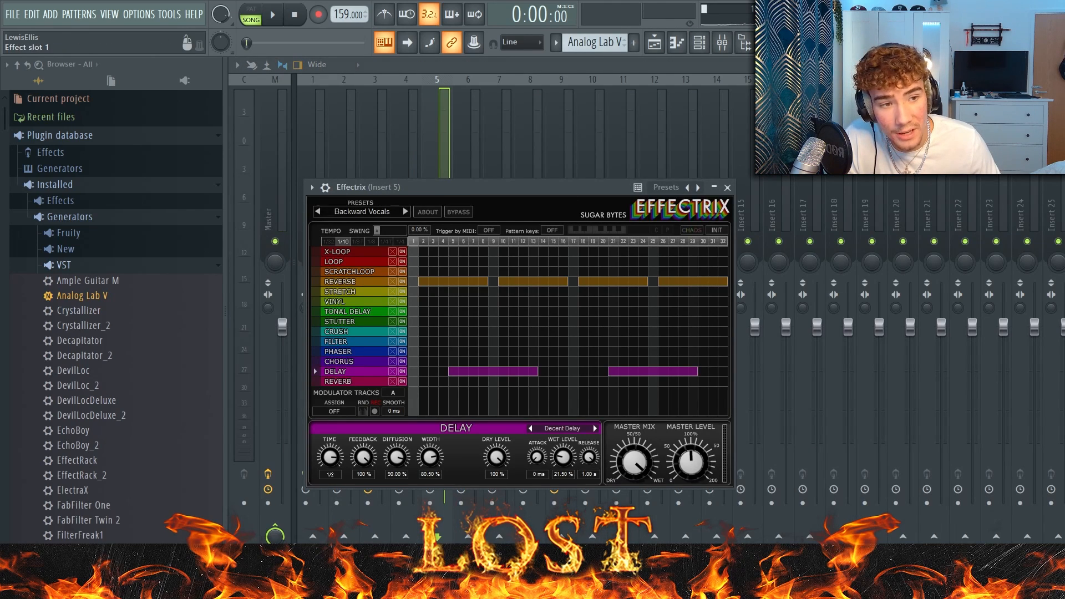
click(1061, 128)
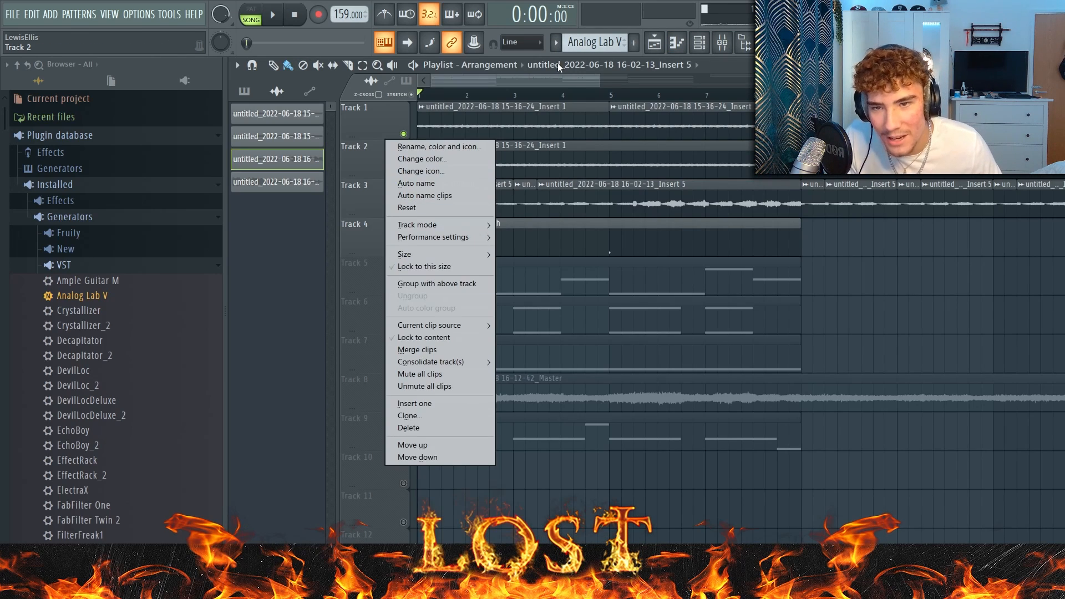
- Open the nico - olympus synth sampler channel, and play Tracks 1 to 4 together in the playlist
click(557, 63)
scroll(308, 297, up, 5)
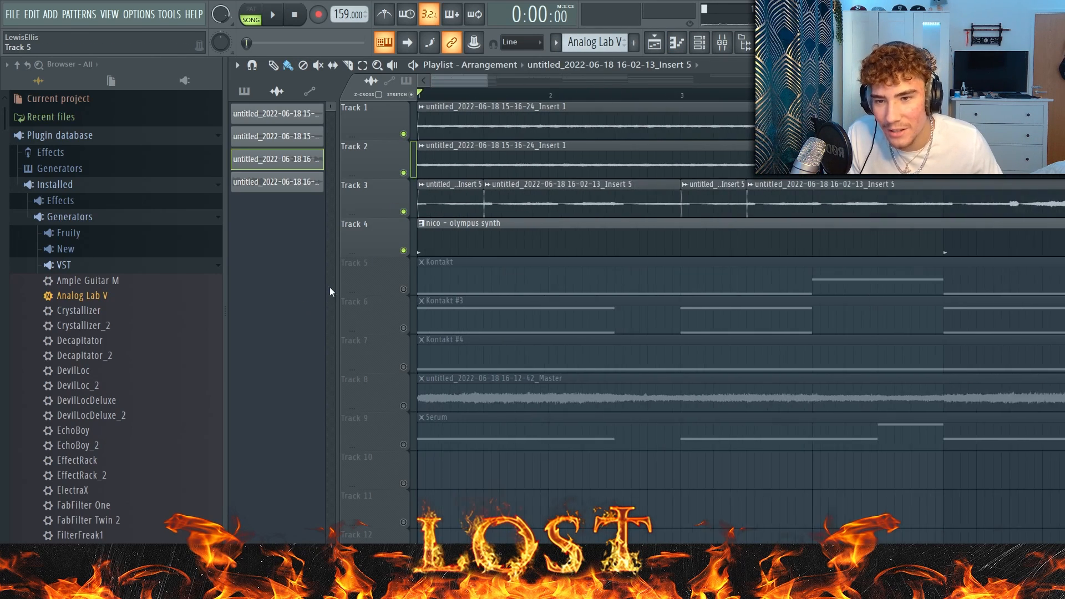
click(699, 42)
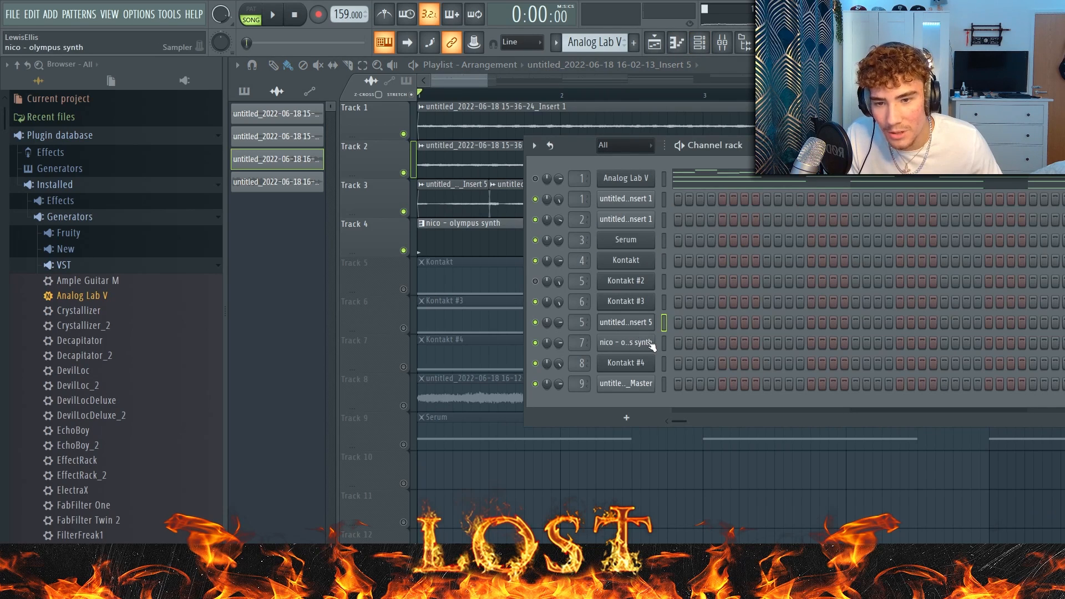
click(648, 342)
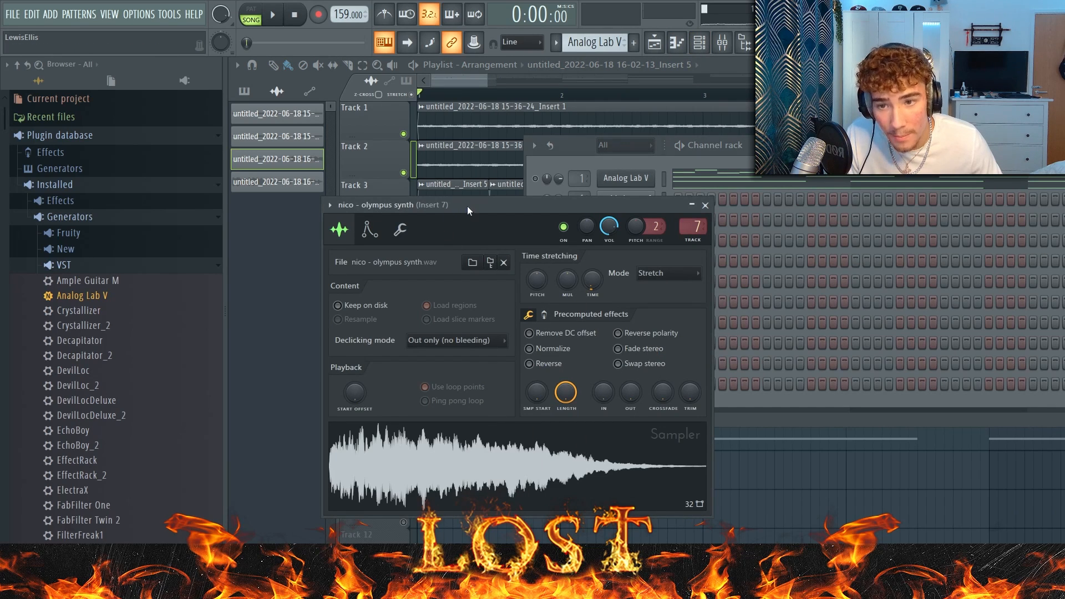
drag(467, 206, 744, 204)
key(space)
click(577, 65)
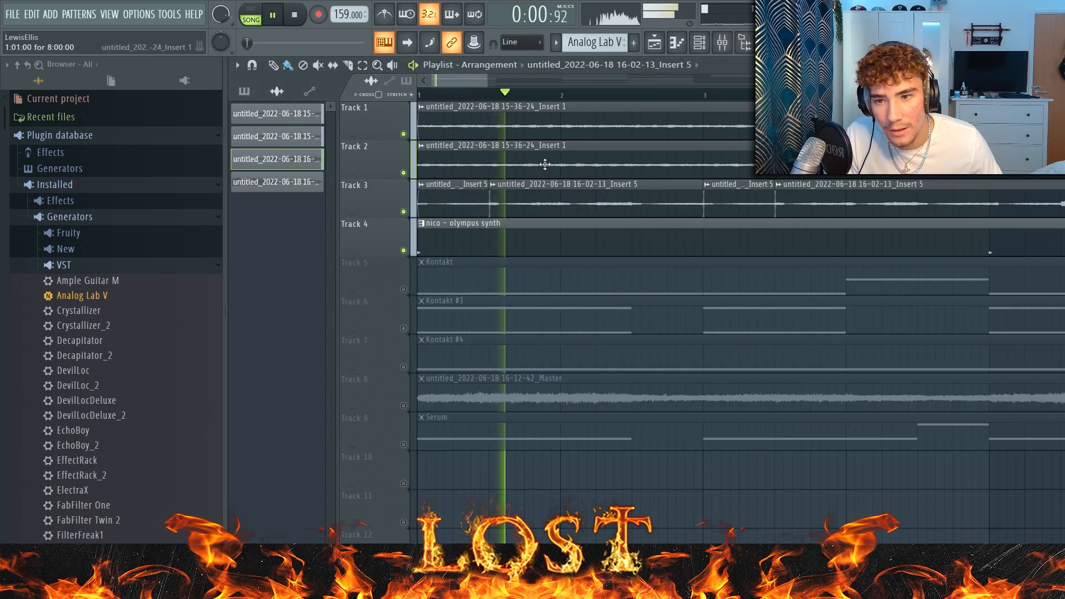
- Check the olympus synth's mixer insert during playback, and open its Track 4 pattern from the playlist
click(723, 44)
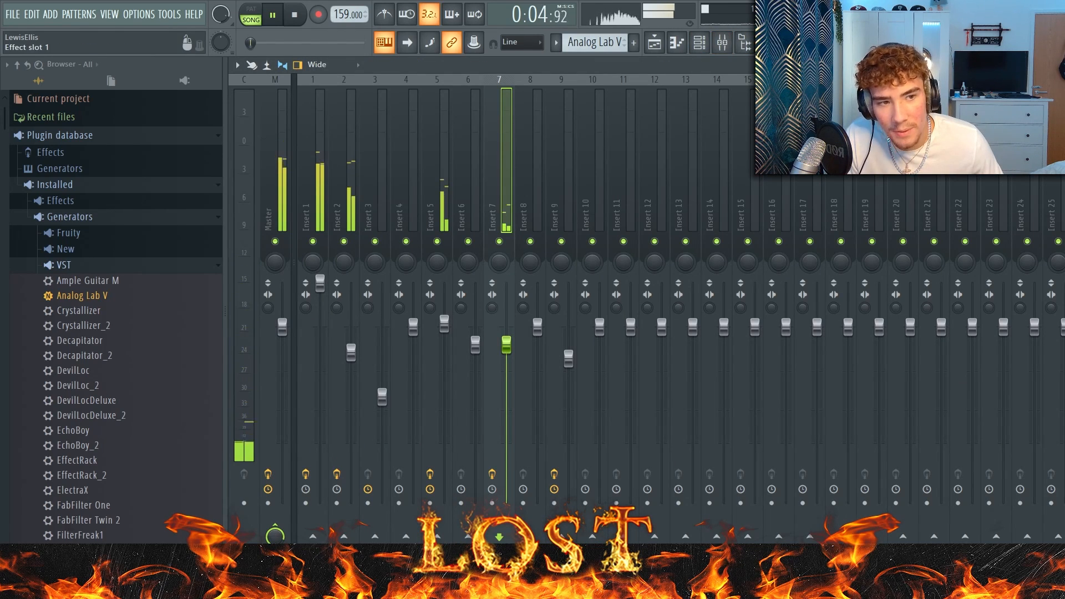
click(663, 43)
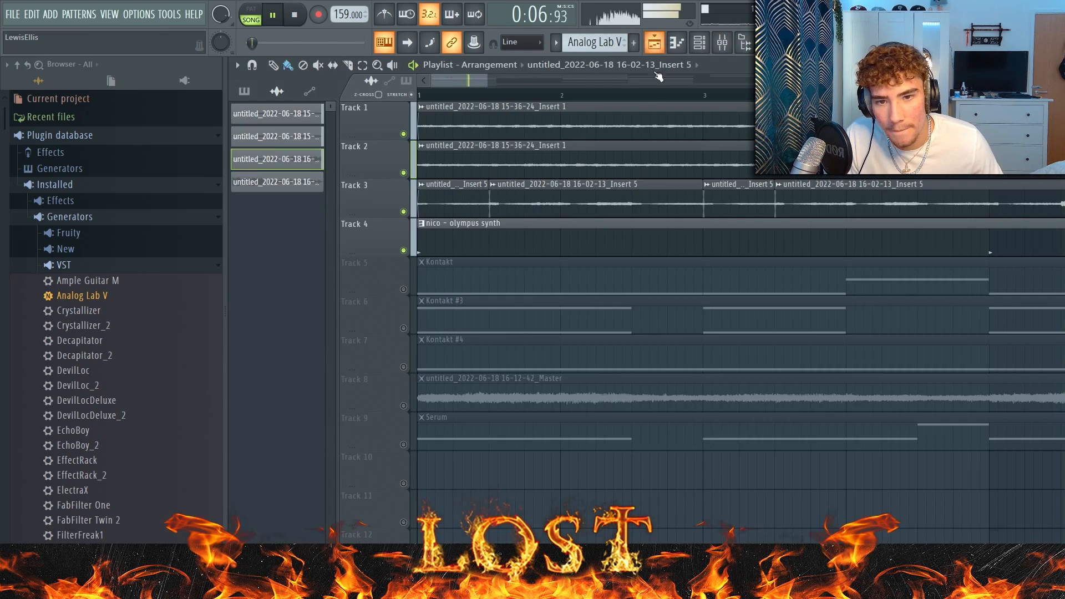
scroll(592, 234, down, 1)
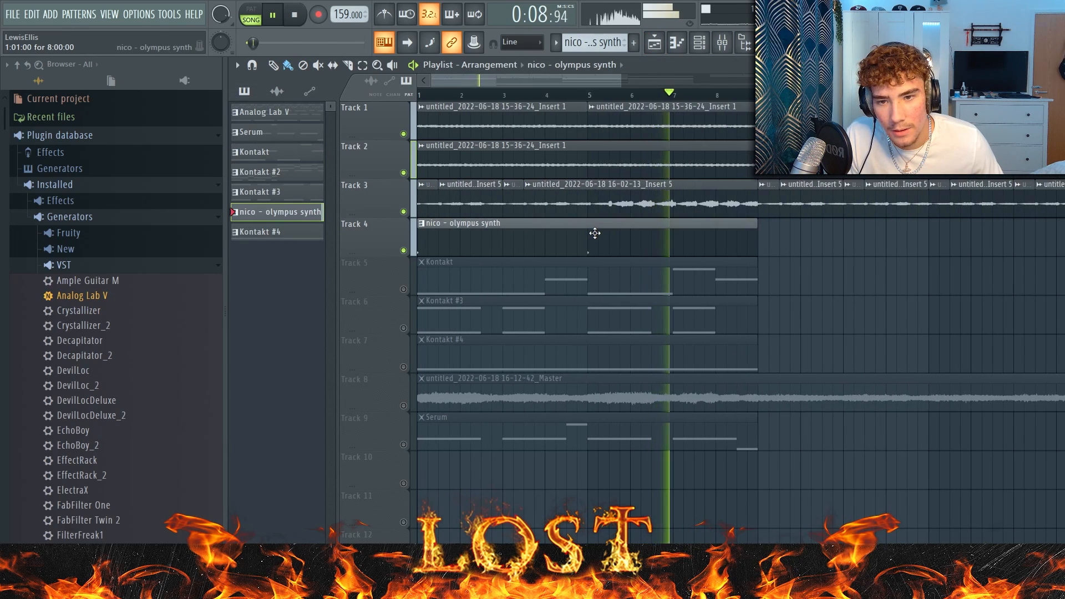
double_click(594, 233)
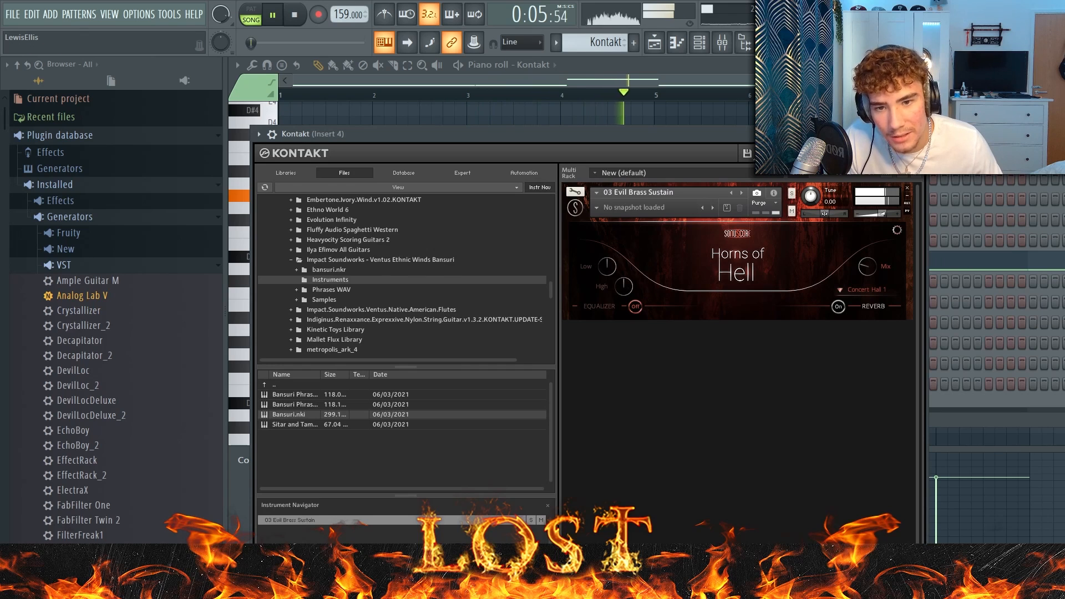
- Close the Kontakt Horns of Hell window and examine the Kontakt pattern's notes, including the C#4, in the piano roll
click(914, 128)
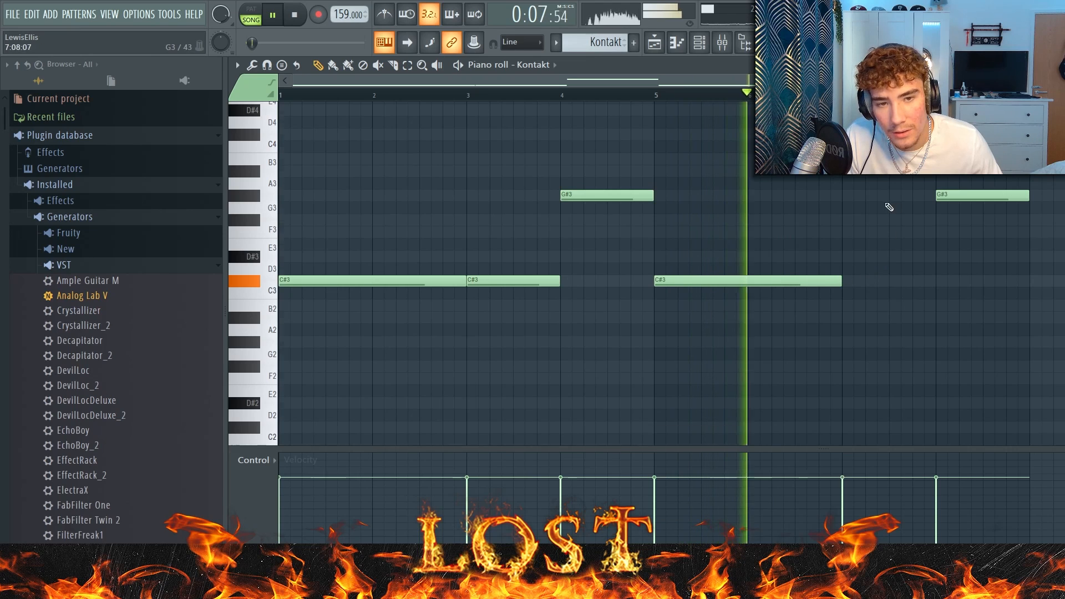
scroll(884, 309, up, 3)
click(849, 236)
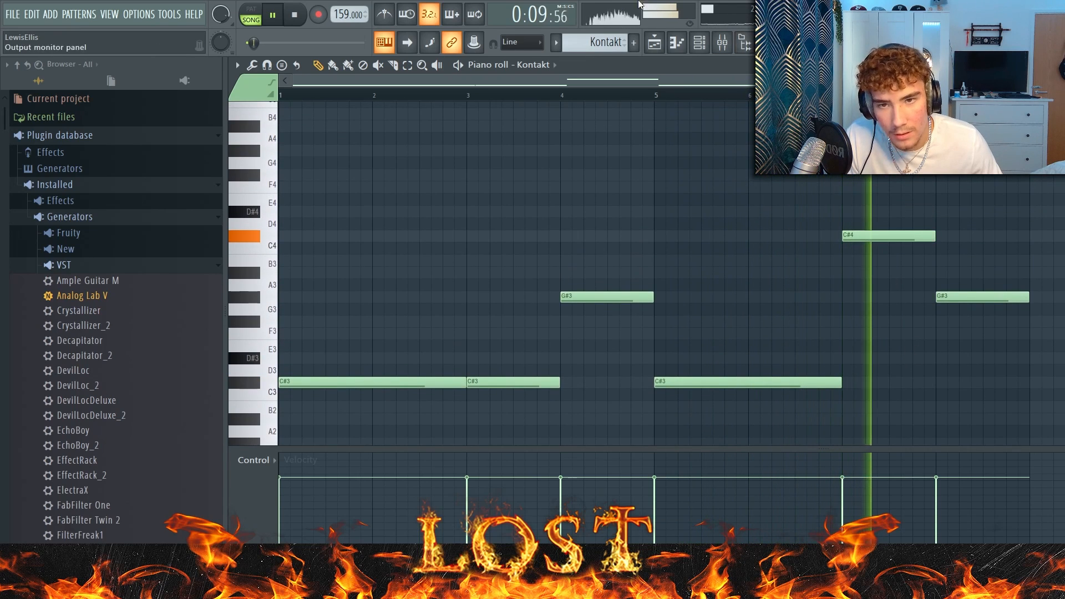
click(665, 45)
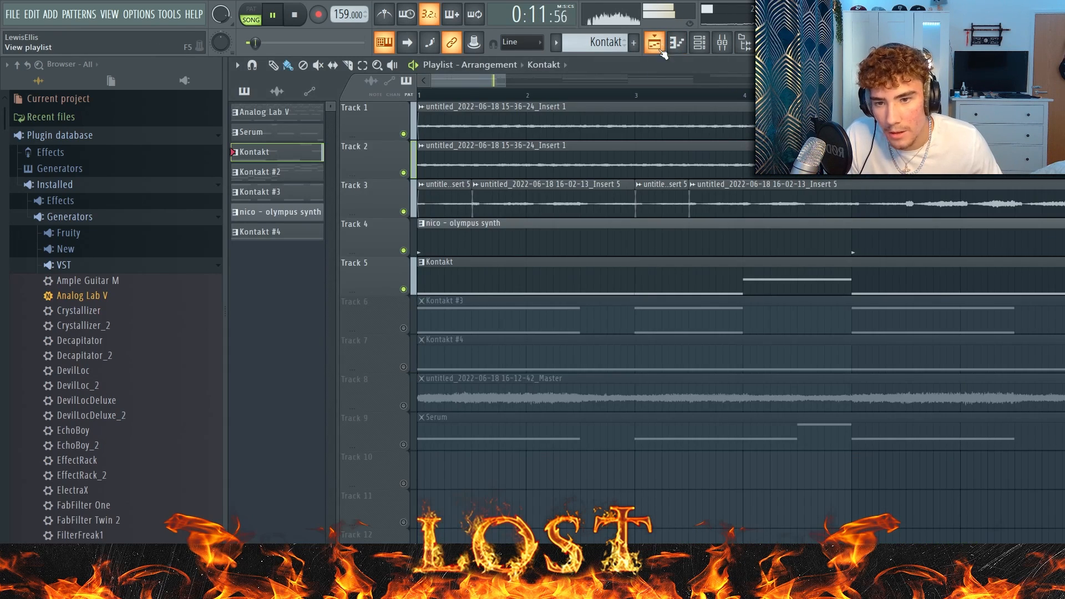
- Solo Track 6 and examine the Kontakt #3 pattern's C#3 and C#4 notes in the piano roll
right_click(403, 328)
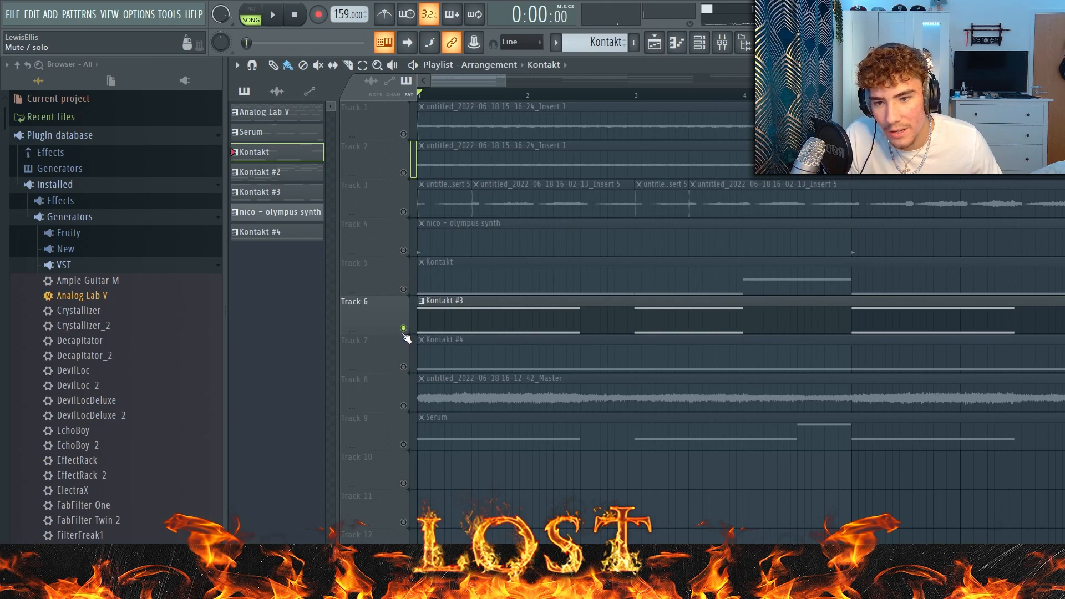
double_click(460, 317)
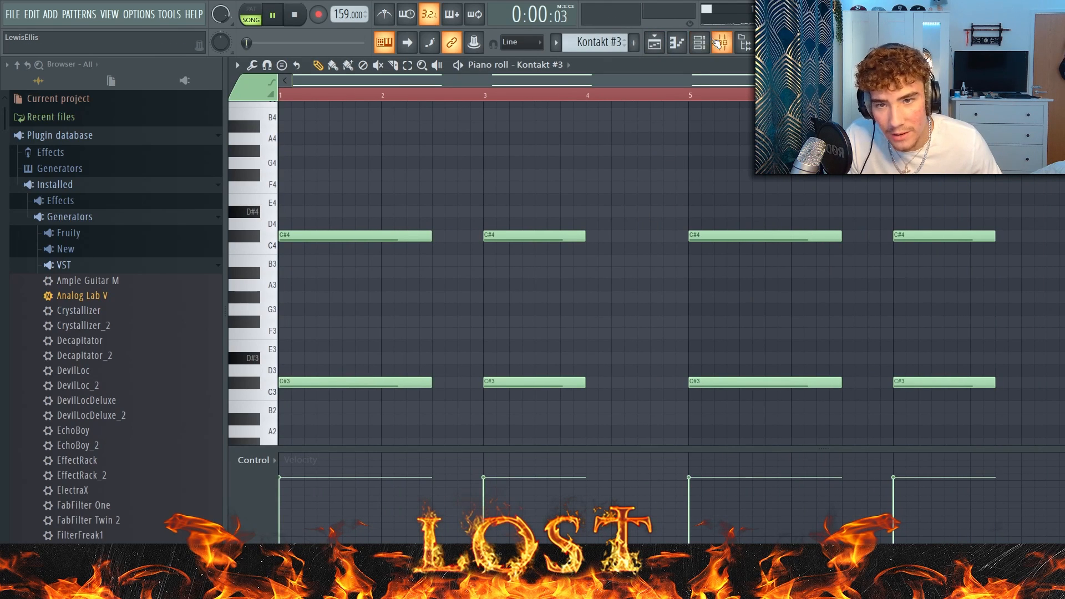
click(655, 42)
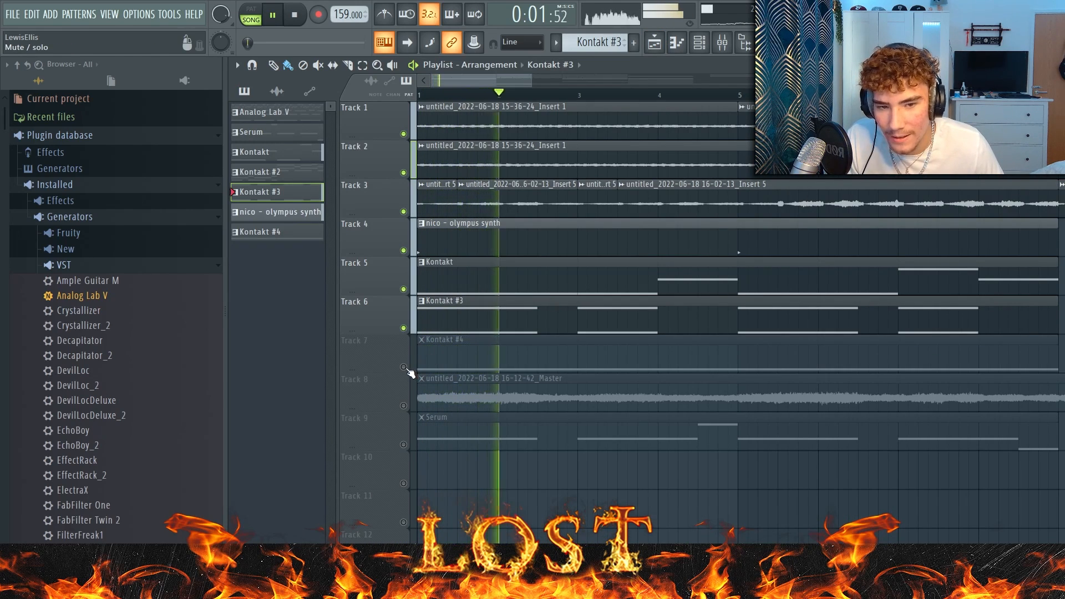
- Open the Kontakt #4 pattern on Track 7, and re-enable Tracks 6, 5 and 4 for combined playback
double_click(423, 362)
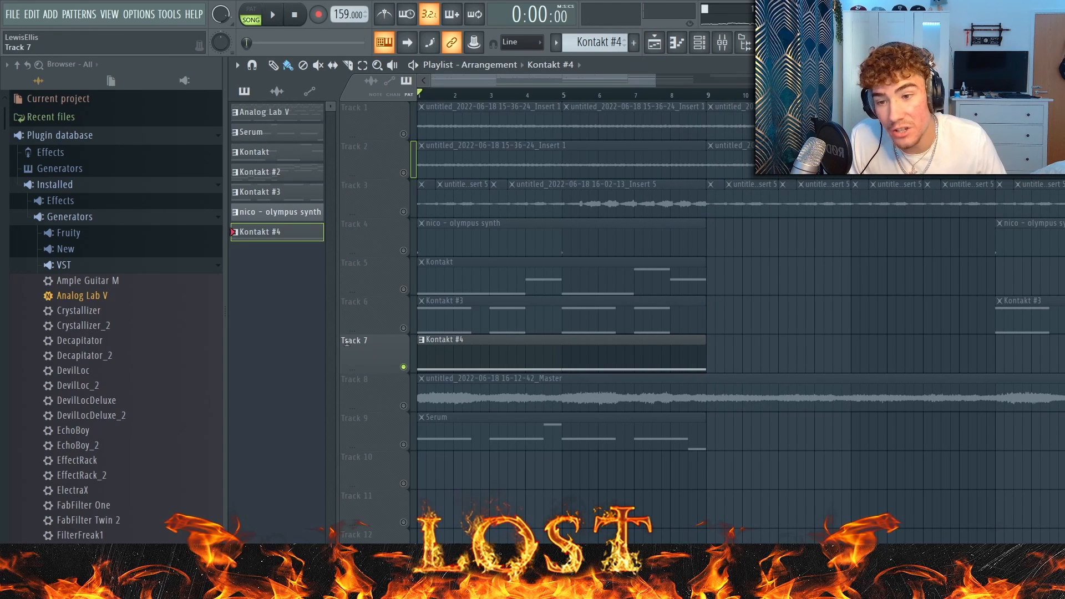
click(404, 328)
click(404, 289)
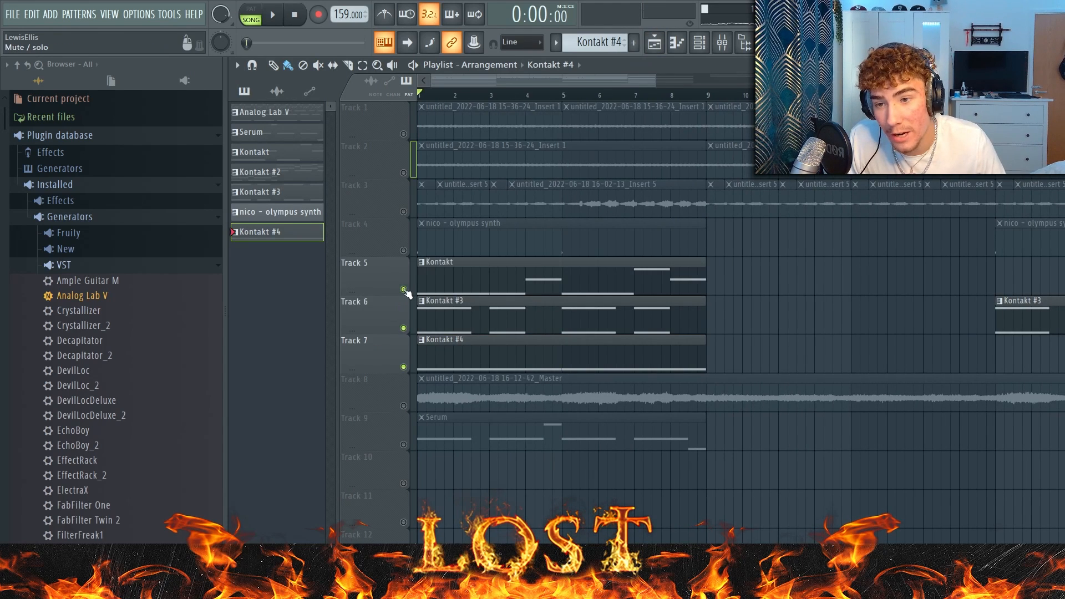
click(403, 250)
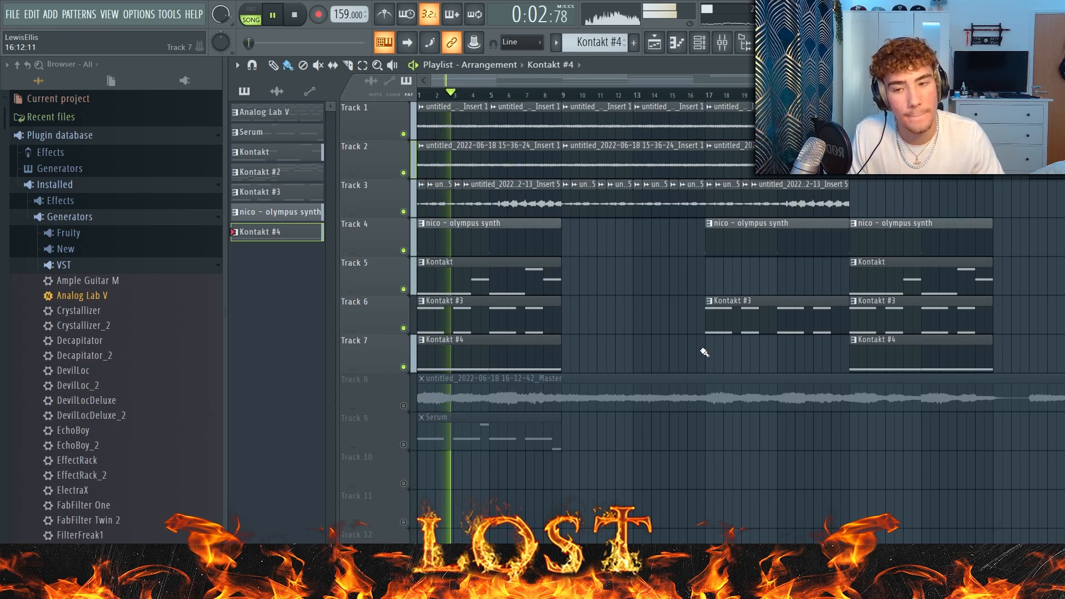
- Solo the bounced master audio on Track 8 and show its channel and mixer insert
right_click(403, 405)
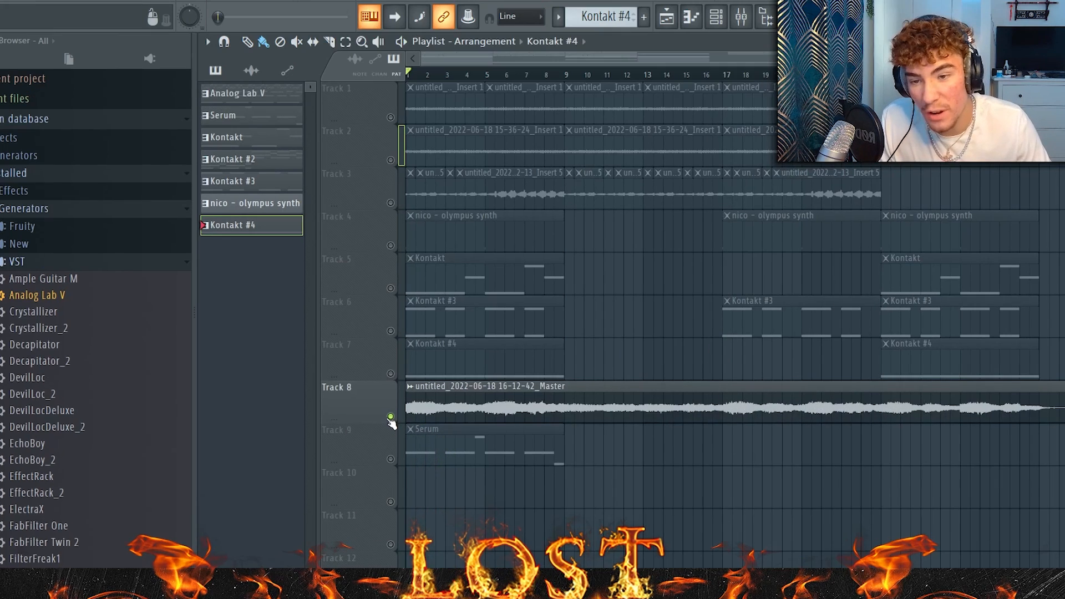
click(715, 20)
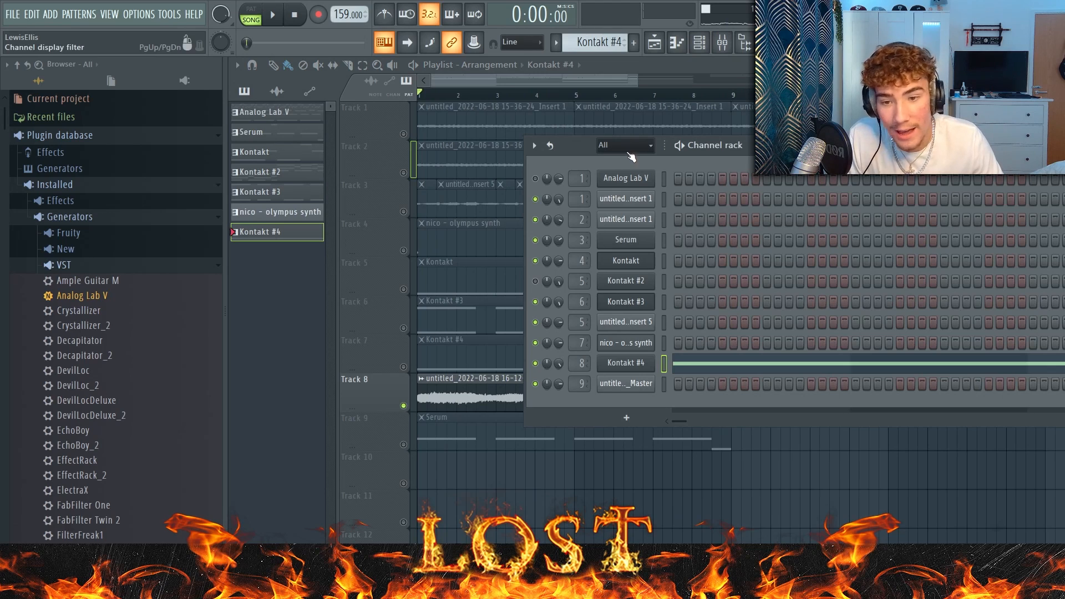
key(F9)
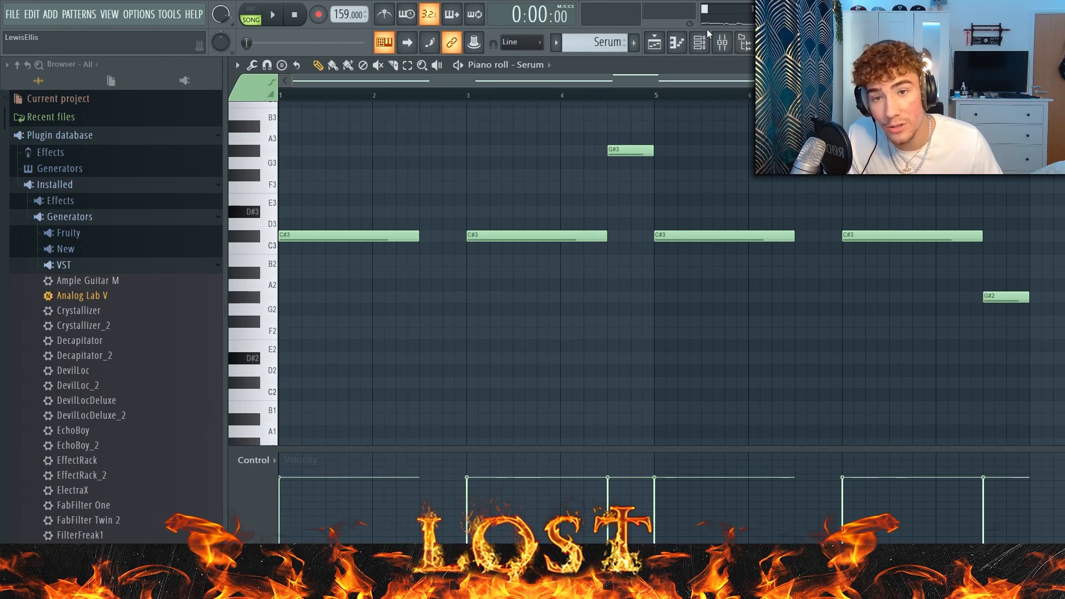
- Open the Serum channel's plugin and show the preset category holding BA Dark Weight DnB
click(700, 42)
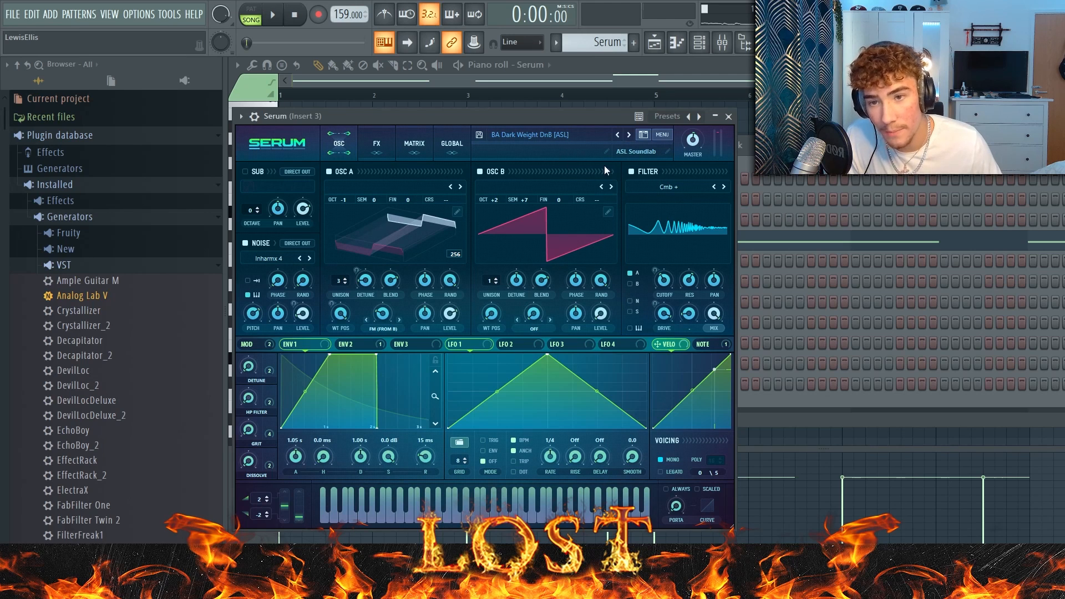
click(544, 134)
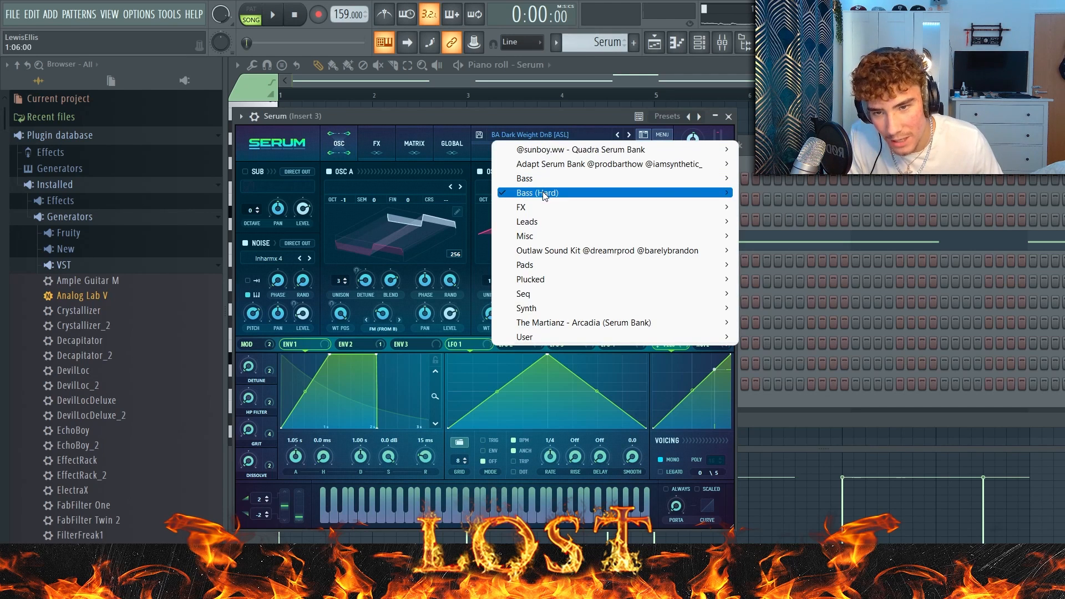
click(549, 127)
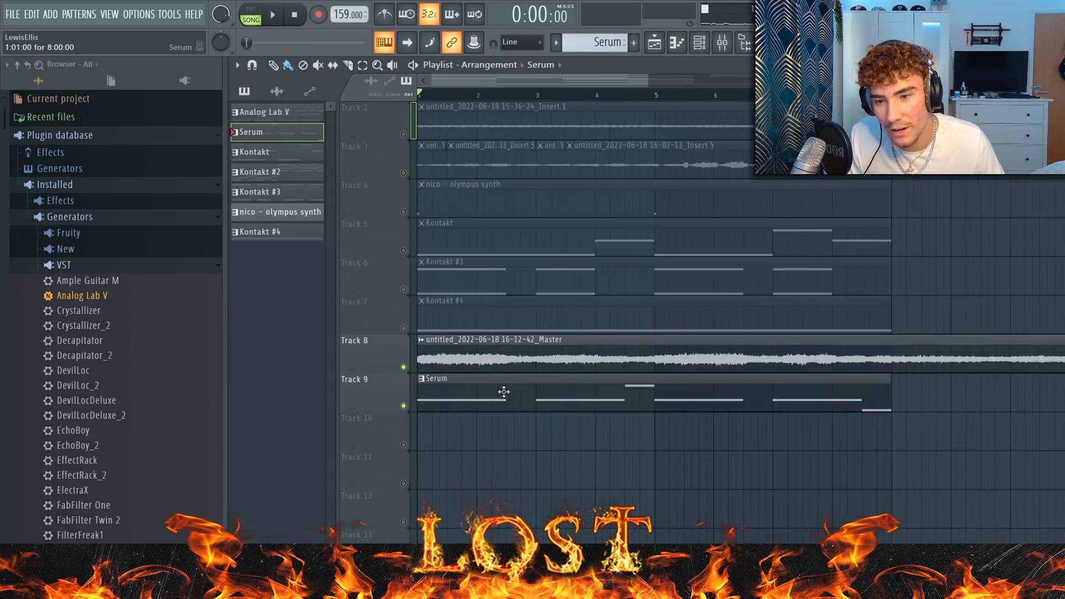
- Play the bounced Track 8 audio together with the Serum pattern on Track 9
key(space)
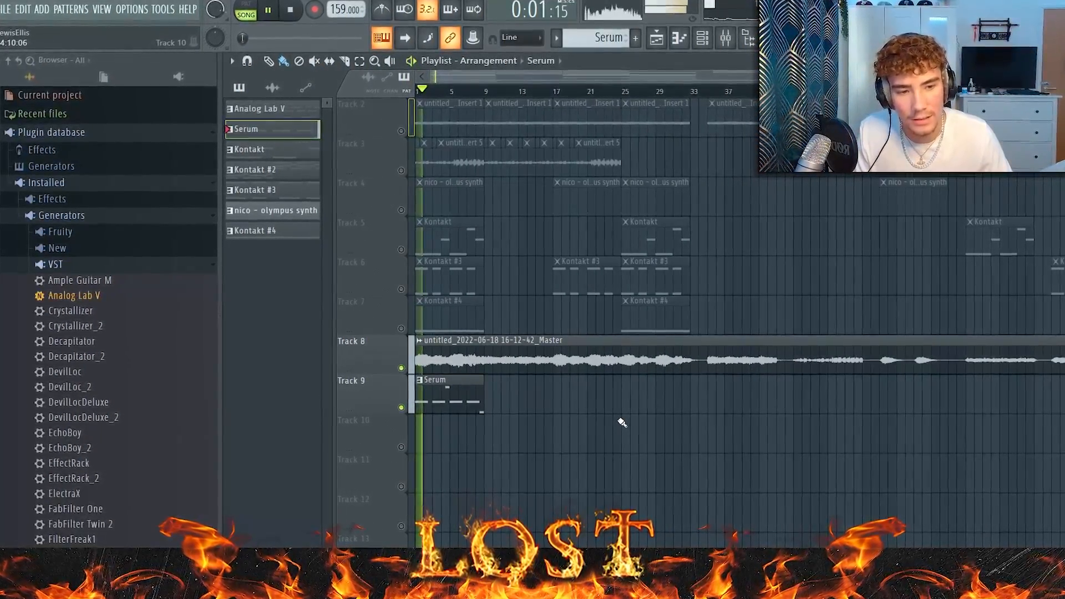
scroll(621, 421, down, 1)
click(43, 264)
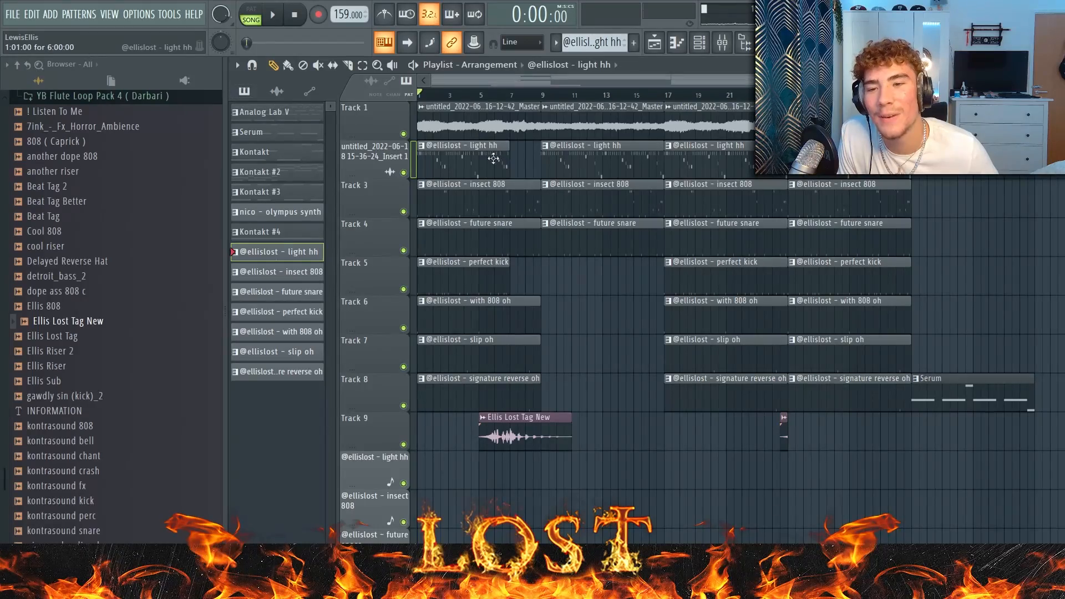
scroll(357, 158, up, 3)
scroll(357, 158, down, 3)
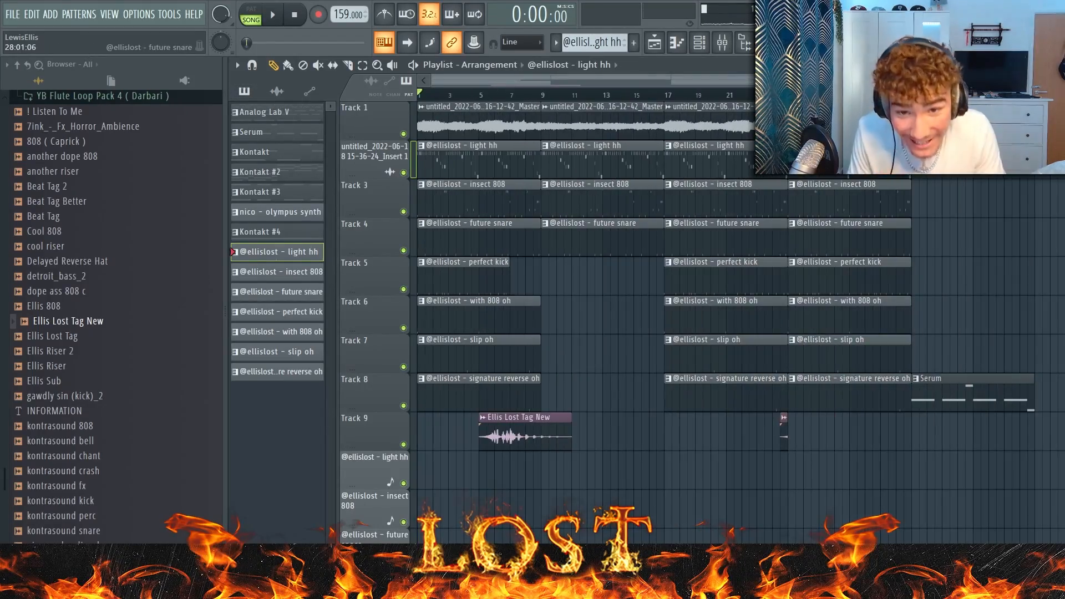
scroll(372, 194, up, 4)
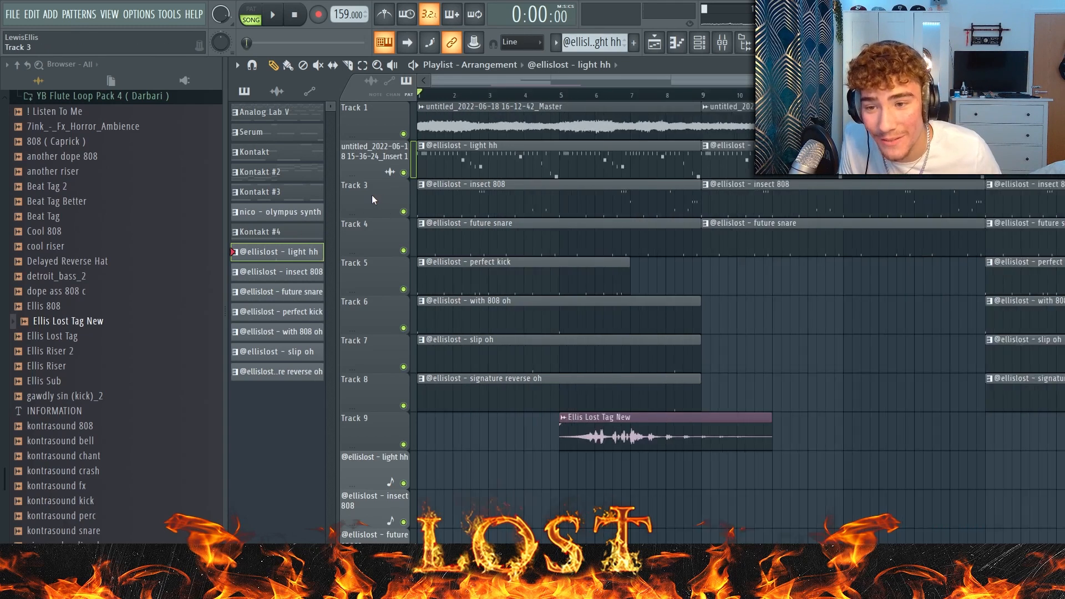
- Play the soloed light hh pattern and examine its note rolls and pitch changes in the piano roll
double_click(508, 172)
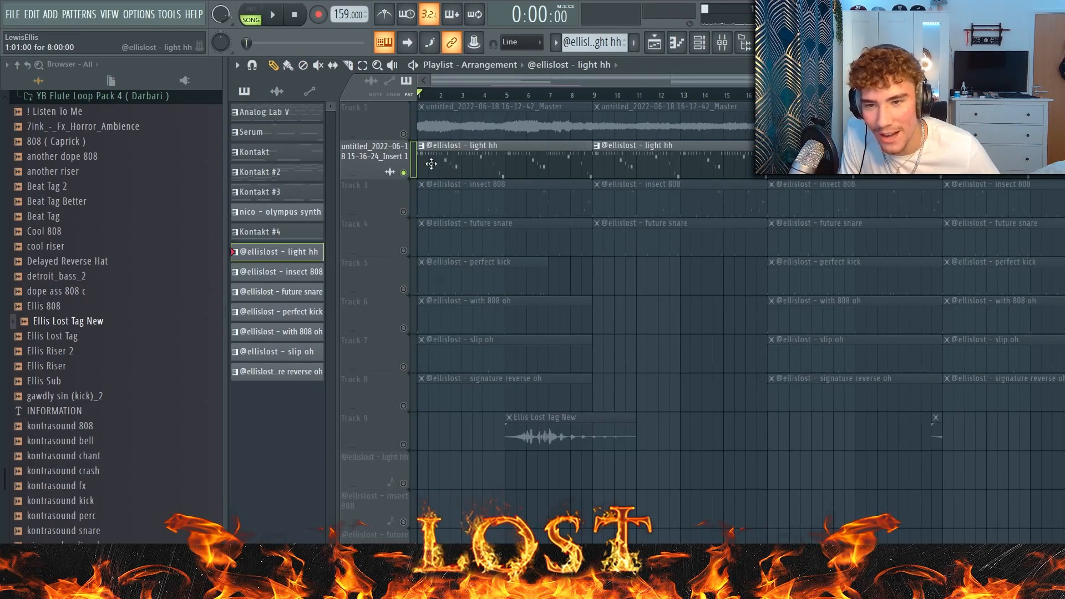
key(space)
scroll(101, 241, up, 15)
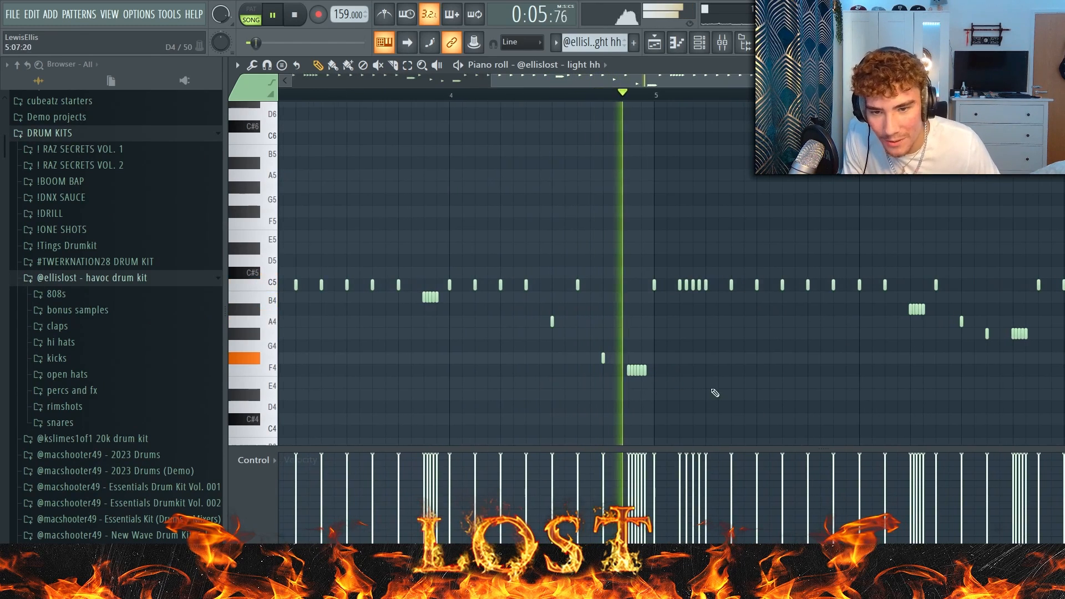
scroll(825, 385, up, 1)
drag(961, 376, 769, 308)
drag(1063, 399, 924, 300)
ctrl+click(929, 303)
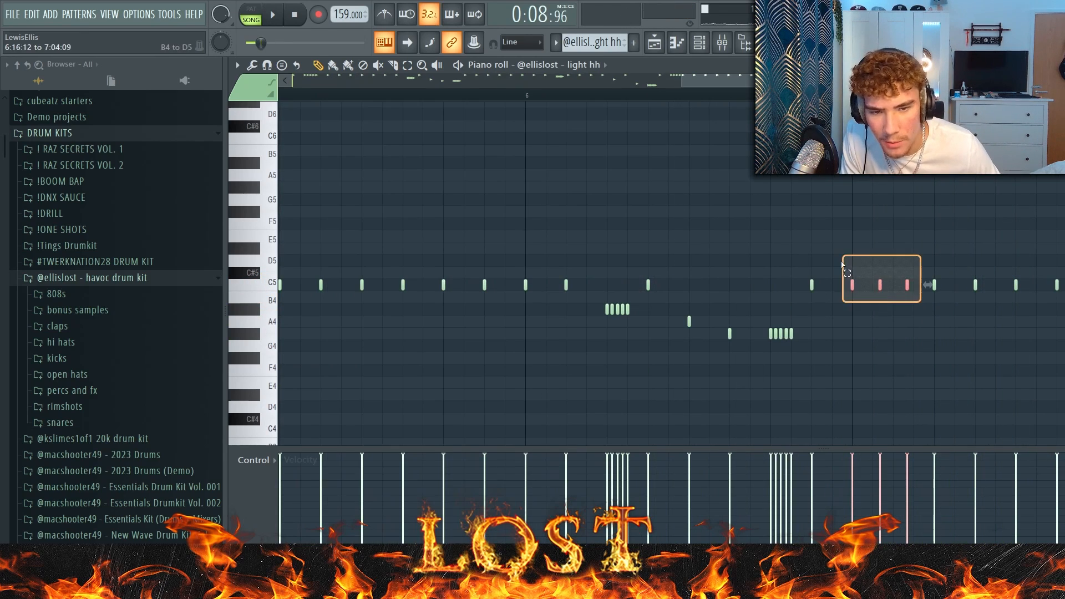
drag(824, 254, 825, 255)
ctrl+click(863, 264)
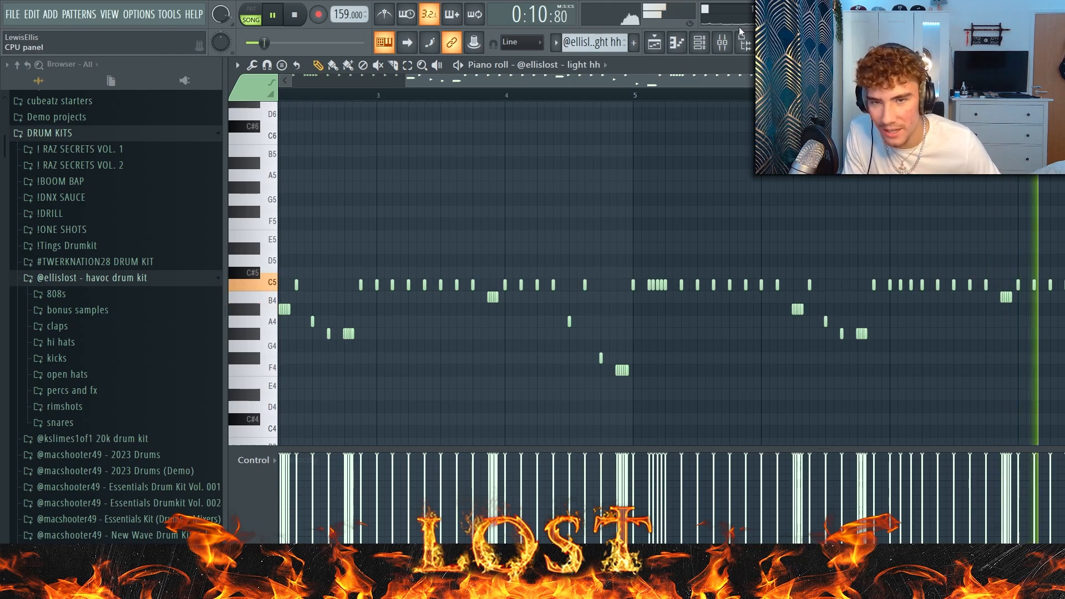
- Bring in Track 3 and examine the insect 808 pattern in the piano roll during playback
key(F6)
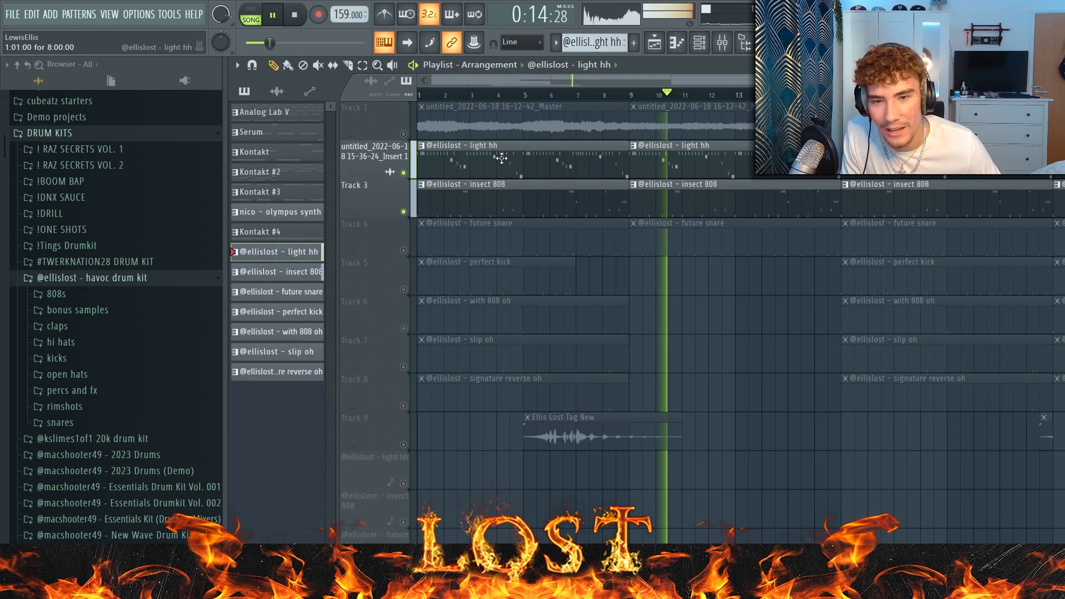
double_click(642, 197)
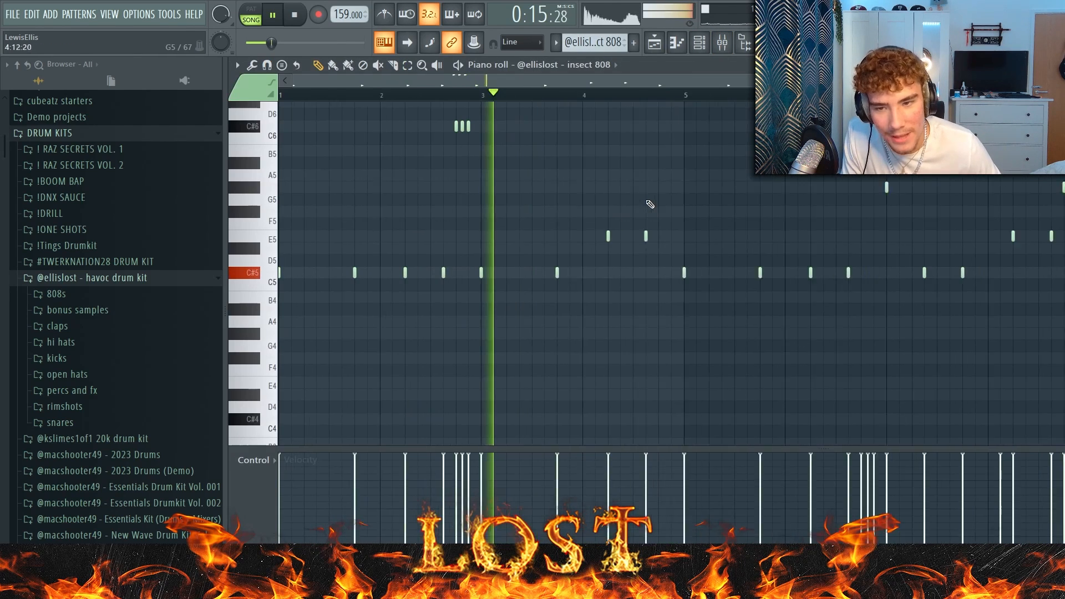
scroll(571, 207, down, 1)
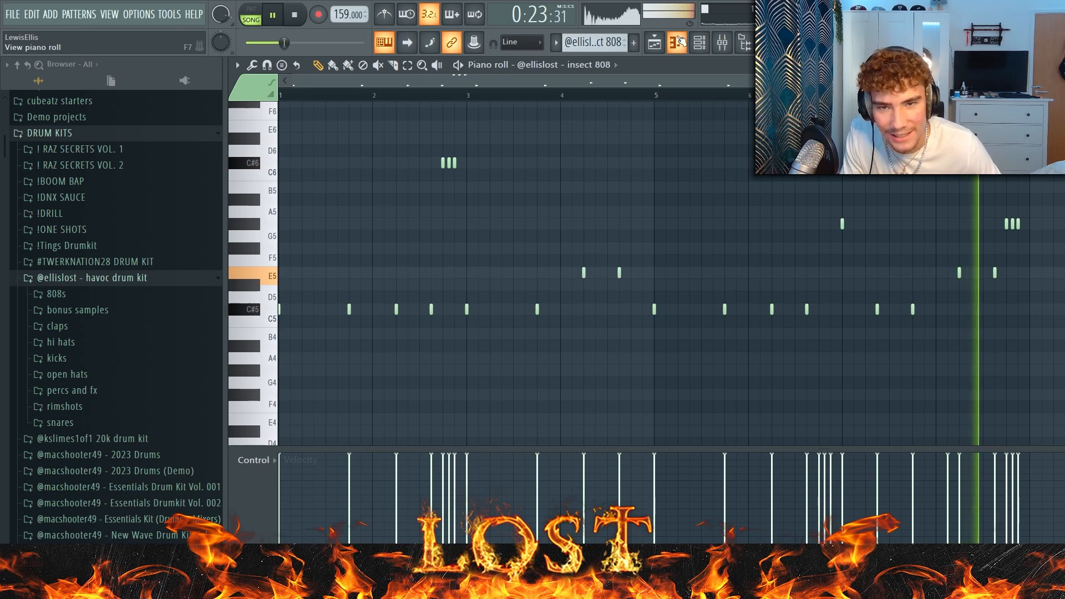
key(F5)
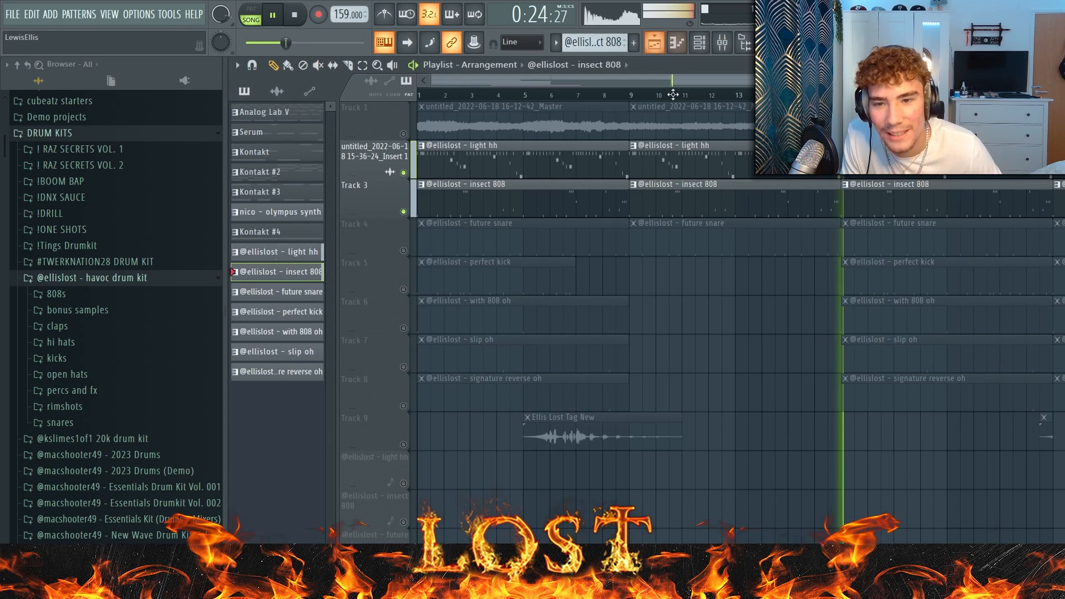
- Enable Track 4 alongside the hats and 808, and examine the future snare pattern in the piano roll
click(405, 251)
scroll(950, 268, down, 2)
scroll(920, 233, up, 2)
click(933, 237)
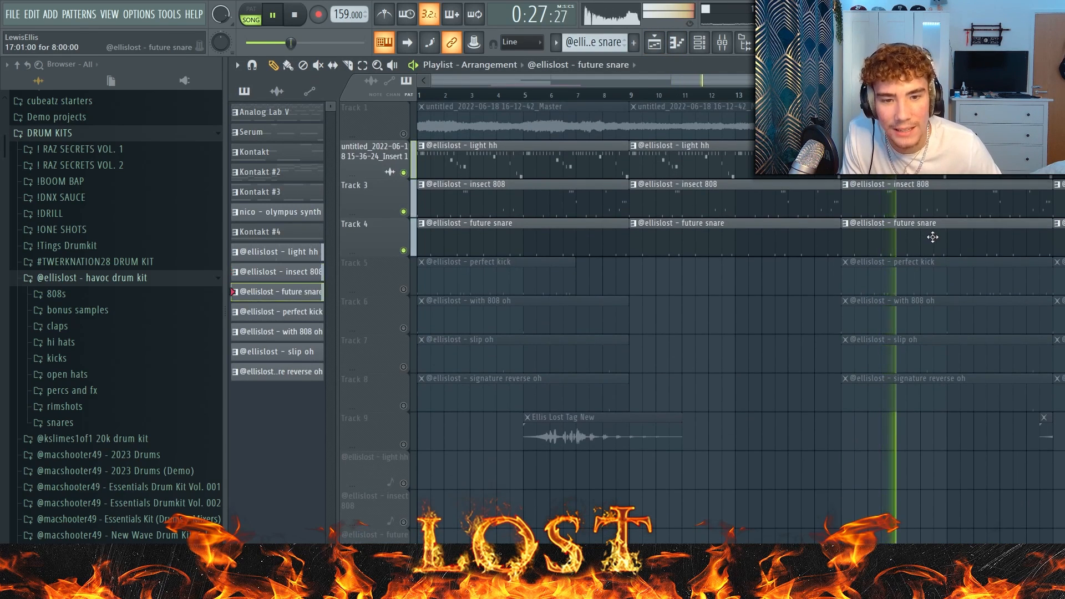
double_click(933, 236)
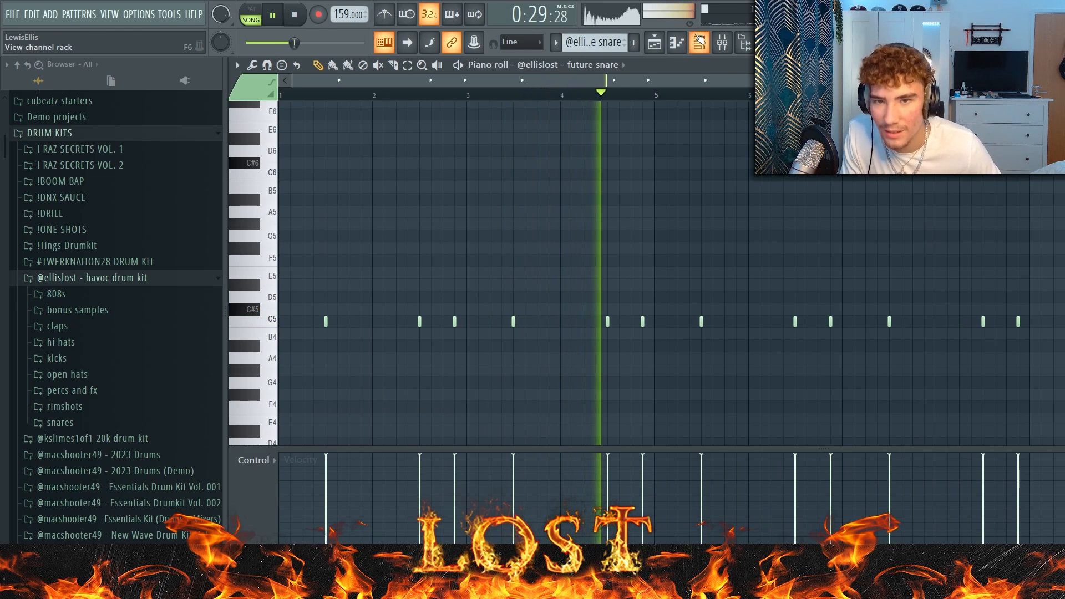
key(F5)
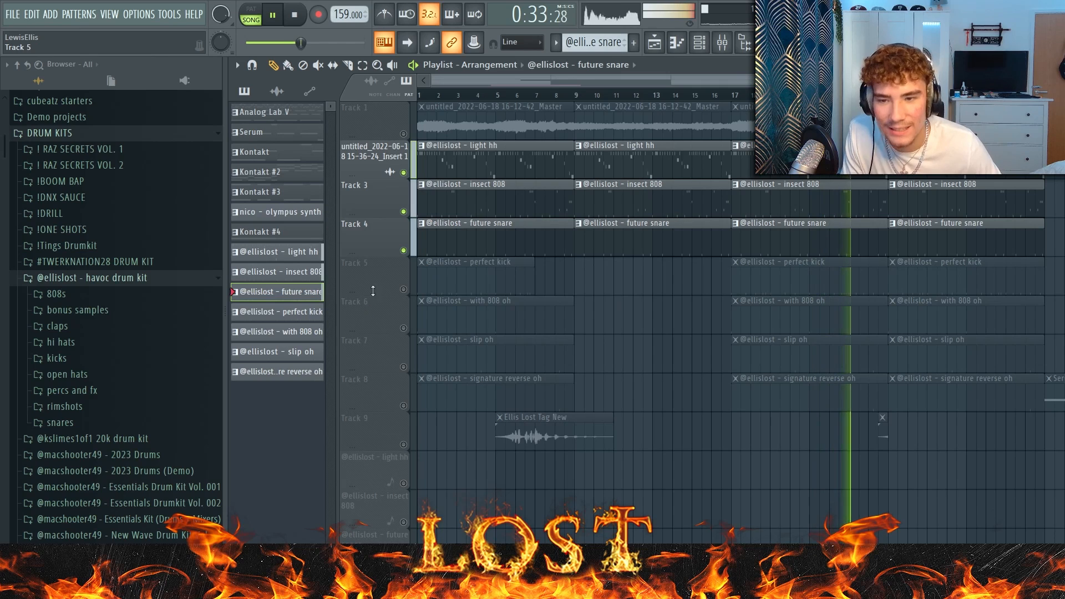
- Loop bars 17 to 25 with Track 5 enabled, and examine the perfect kick pattern and its channel
click(404, 289)
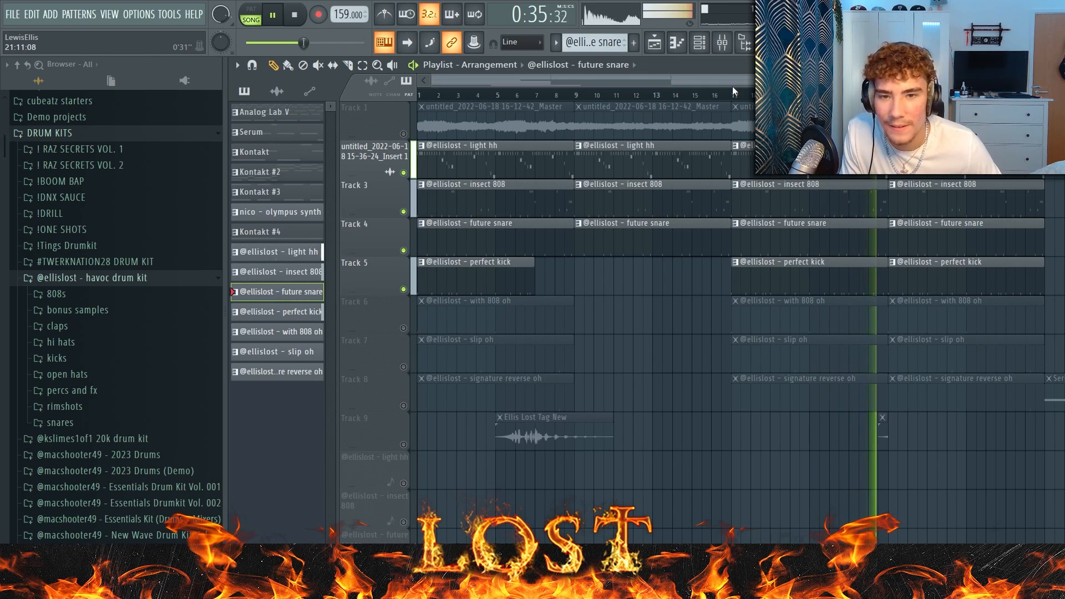
key(space)
drag(732, 93, 888, 93)
double_click(846, 288)
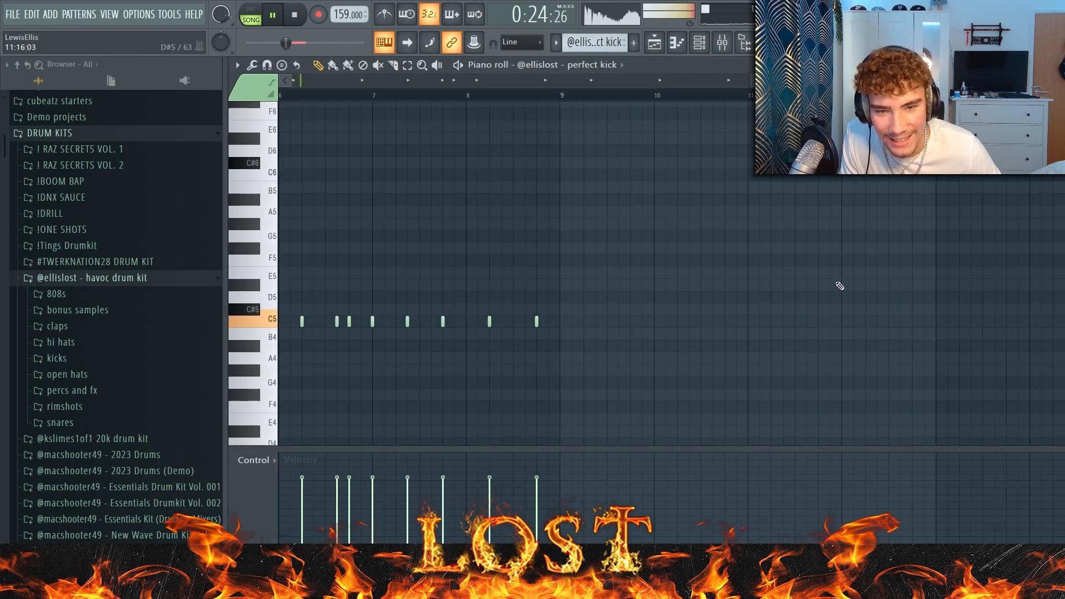
key(space)
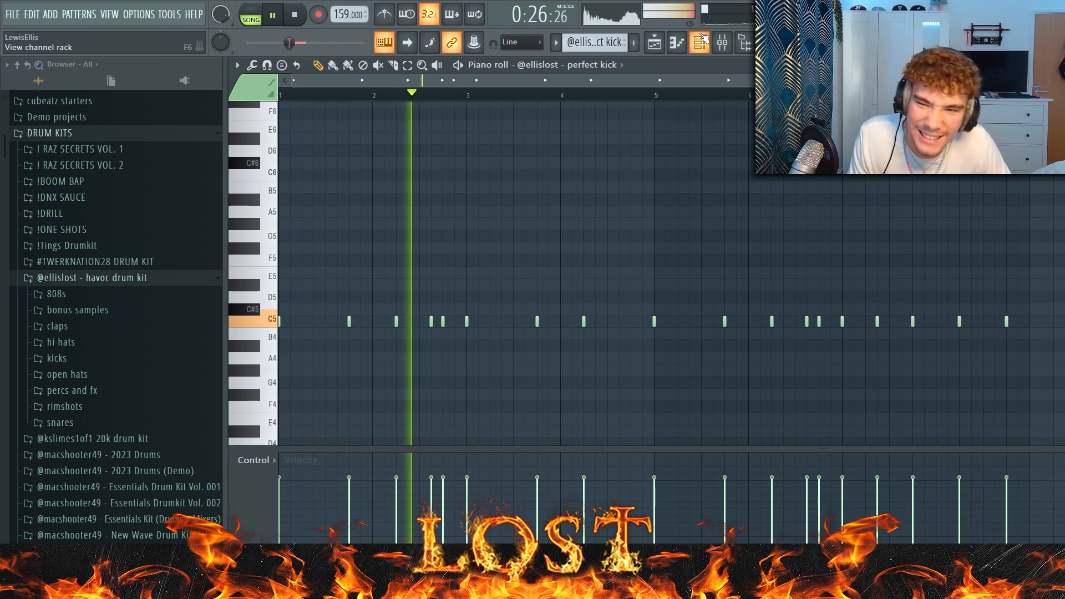
key(F6)
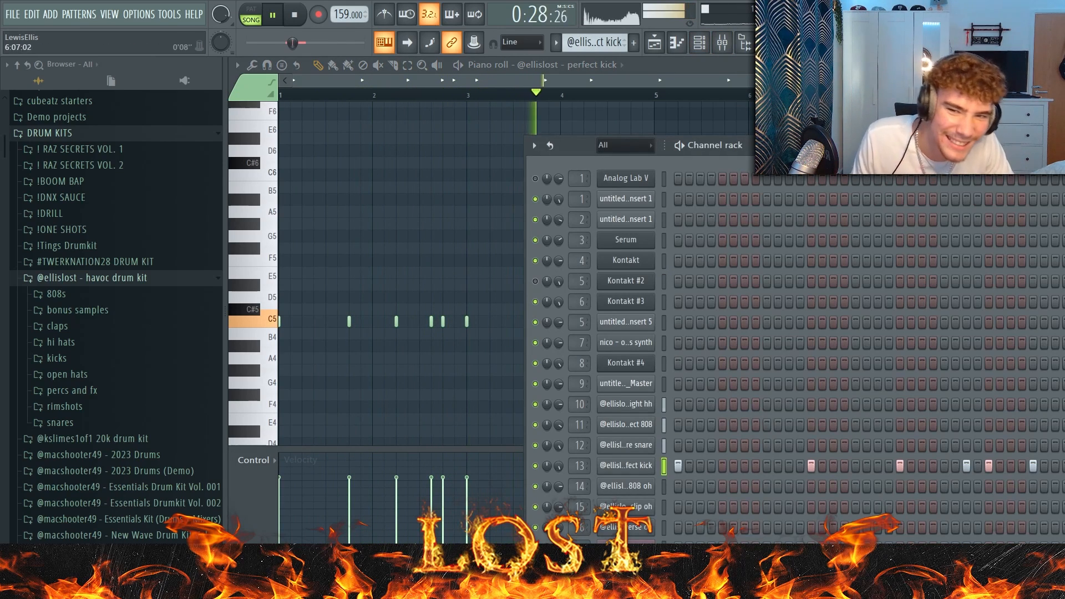
click(676, 42)
click(656, 42)
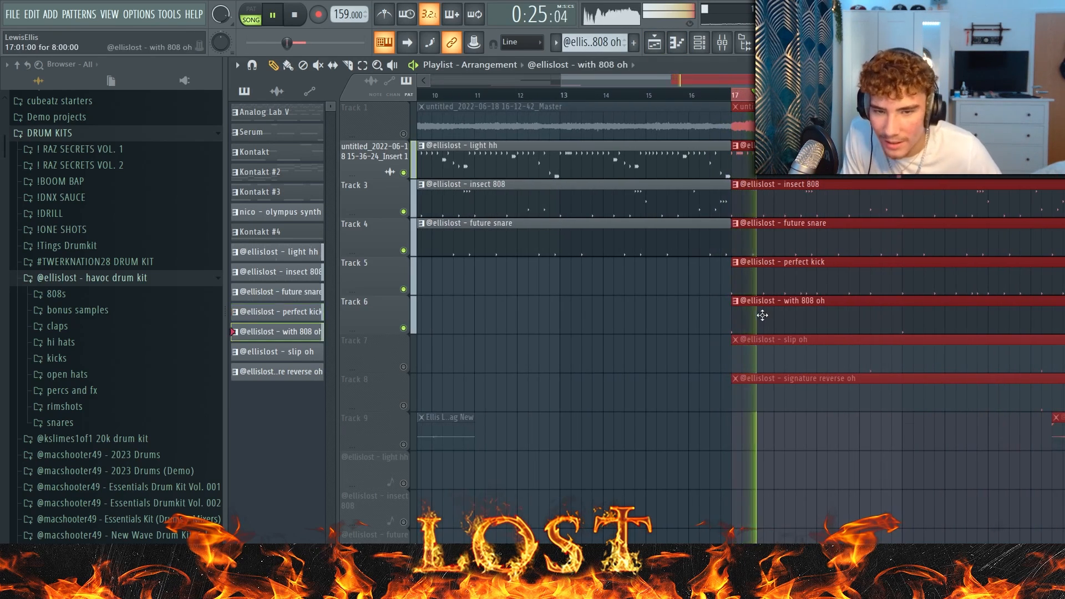
- Open the with 808 oh pattern on Track 6, stop playback, and audition its channel
click(768, 320)
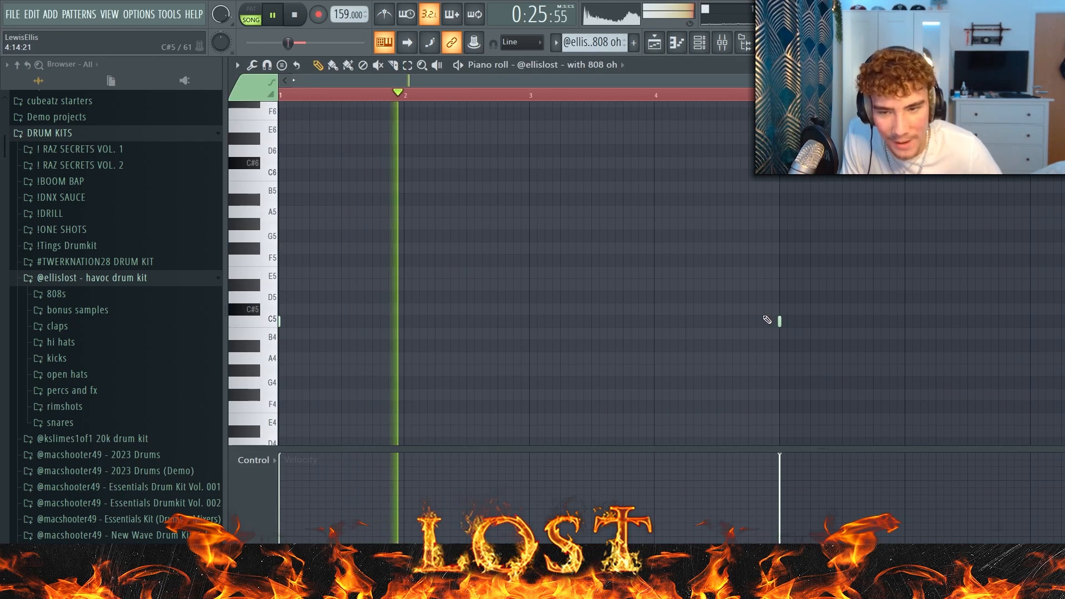
key(space)
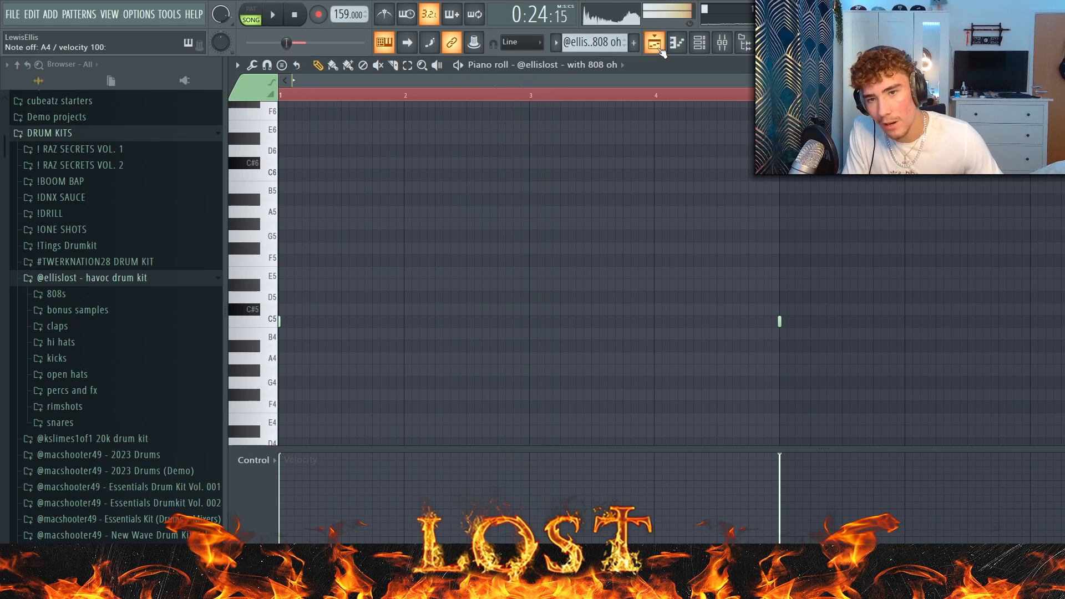
click(659, 49)
click(701, 51)
click(632, 486)
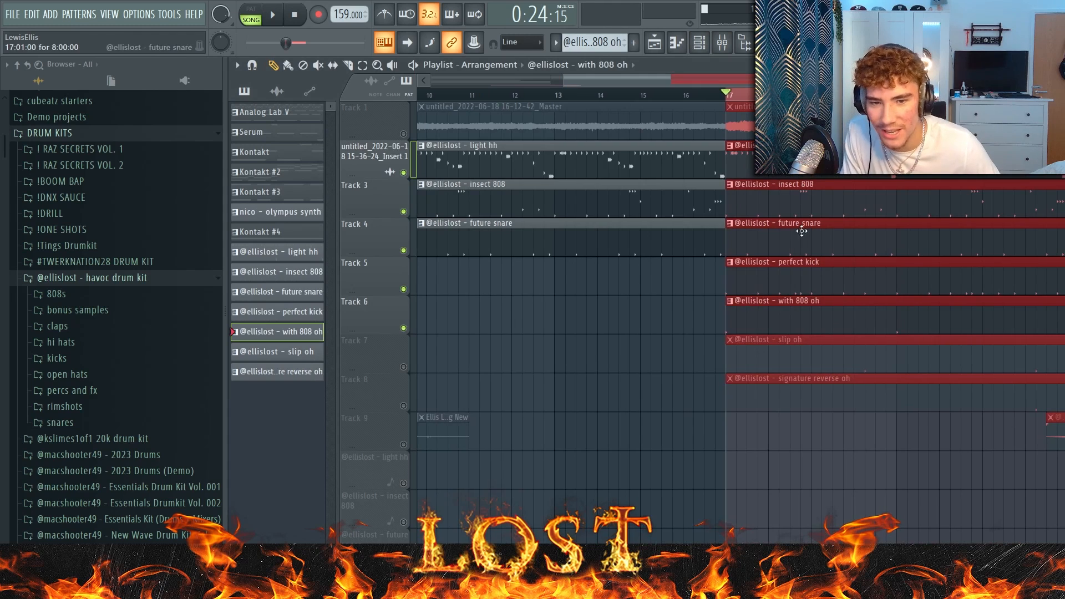
- Resume playback with Track 7 enabled, and examine the slip oh pattern's notes in the piano roll
key(space)
click(404, 367)
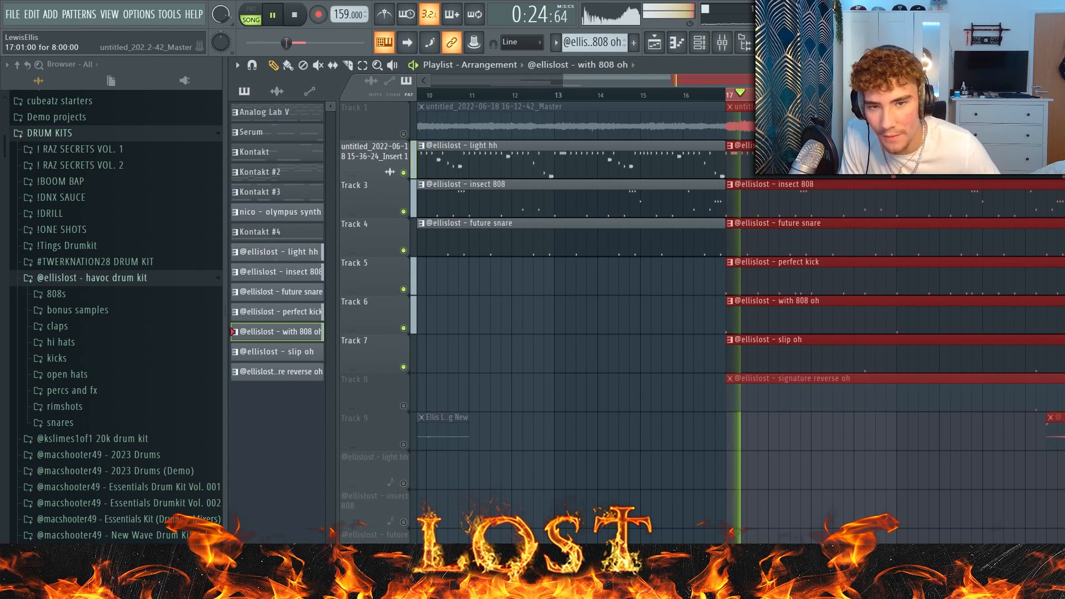
double_click(859, 356)
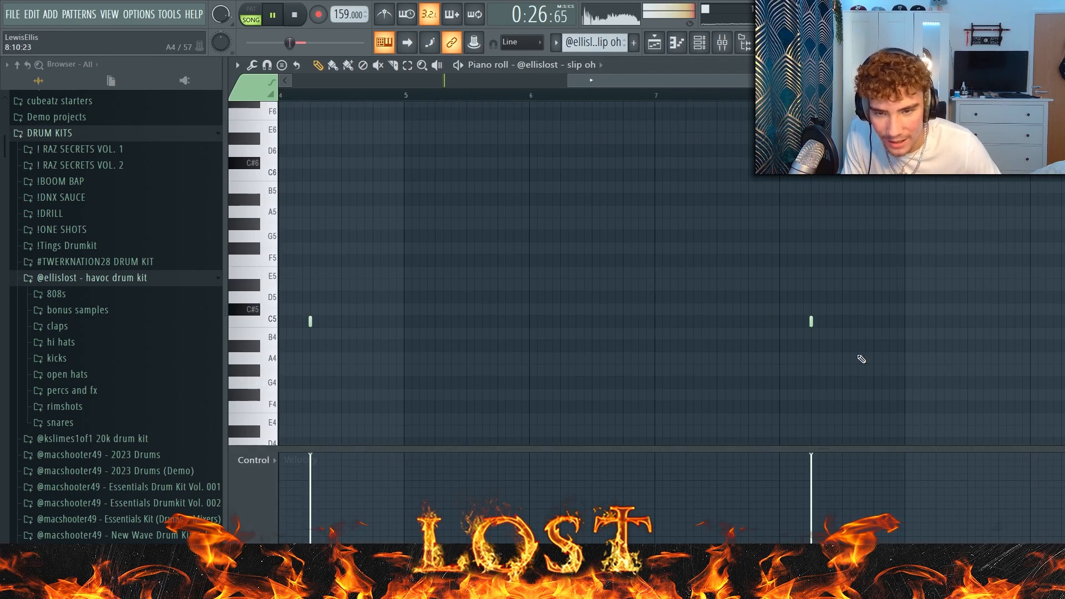
scroll(863, 360, down, 2)
drag(1064, 241, 351, 405)
ctrl+click(350, 406)
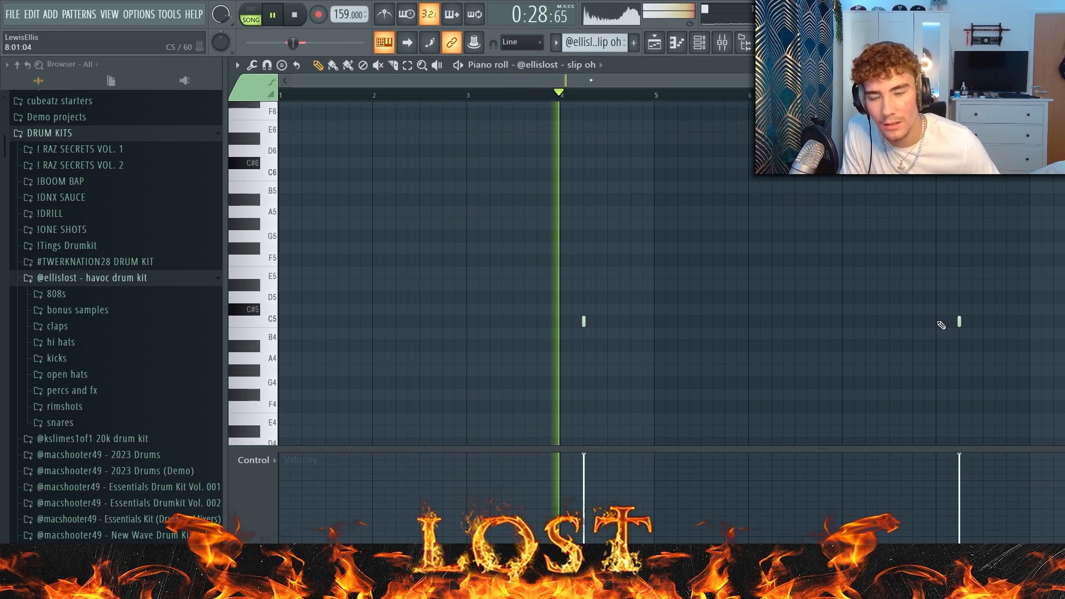
click(654, 44)
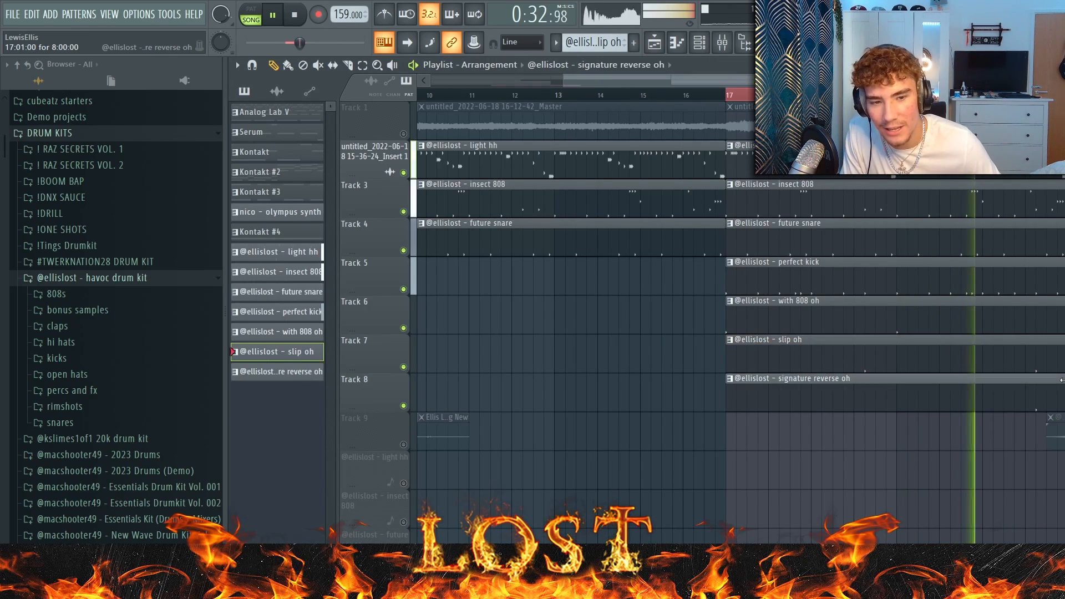
- Open the signature reverse oh pattern on Track 8 to examine its note, and stop playback back in the playlist
double_click(1053, 376)
scroll(644, 238, left, 5)
drag(1064, 268, 896, 335)
ctrl+click(1022, 394)
click(654, 48)
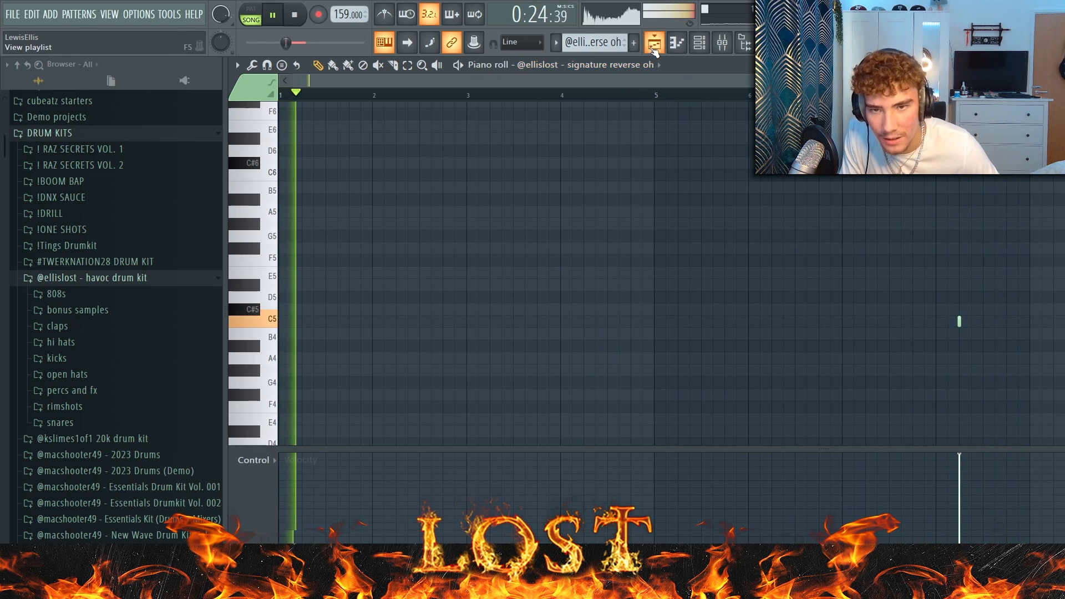
key(space)
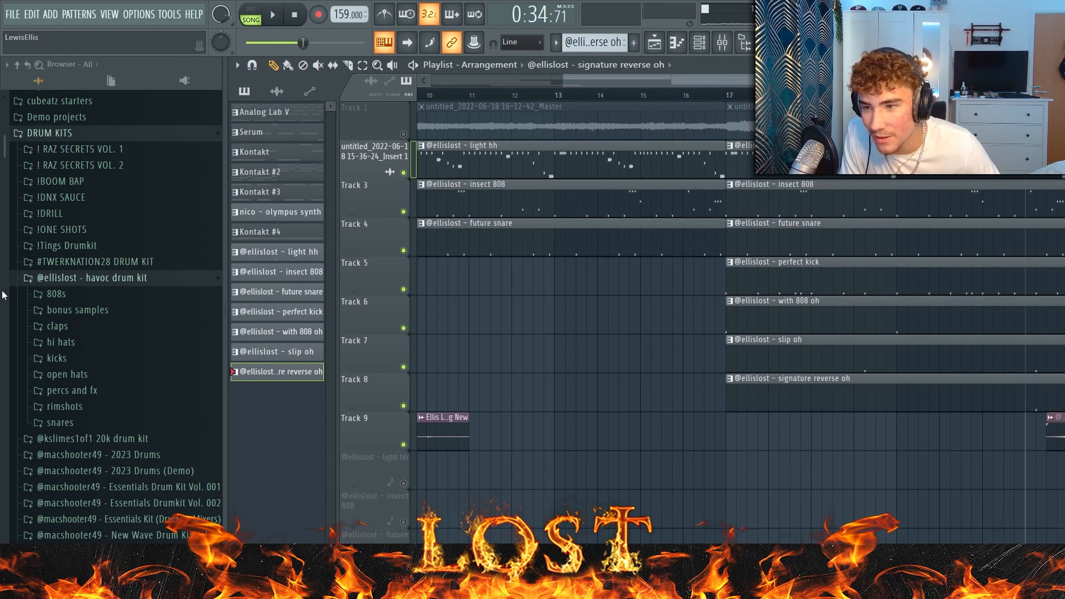
- Browse and audition the havoc drum kit's samples, including the 808s, bonus samples, claps, hi hats, rimshots and open hats
click(55, 294)
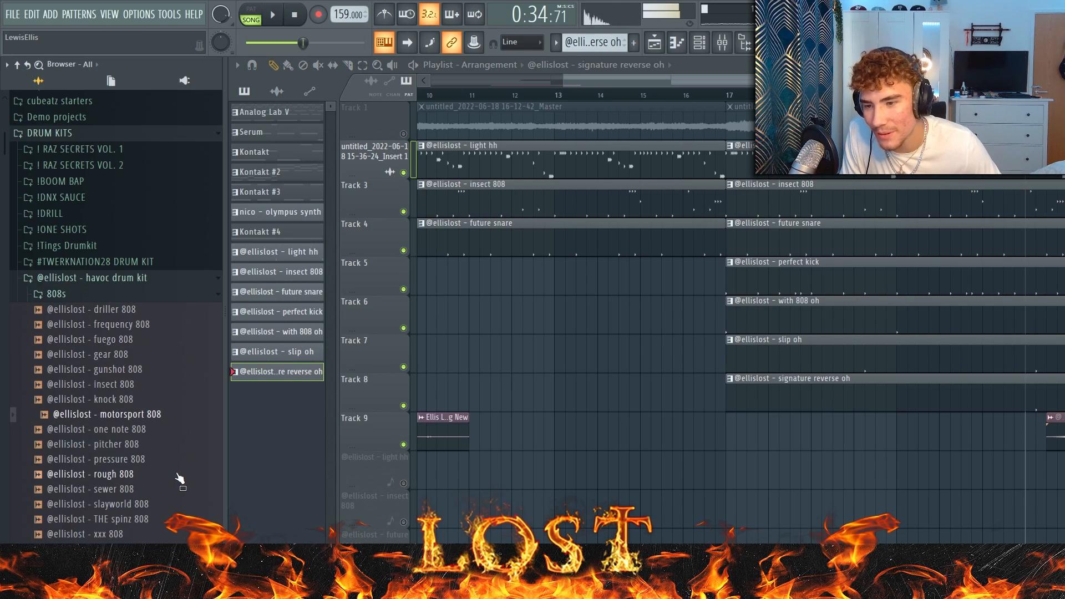
scroll(167, 499, down, 6)
click(78, 295)
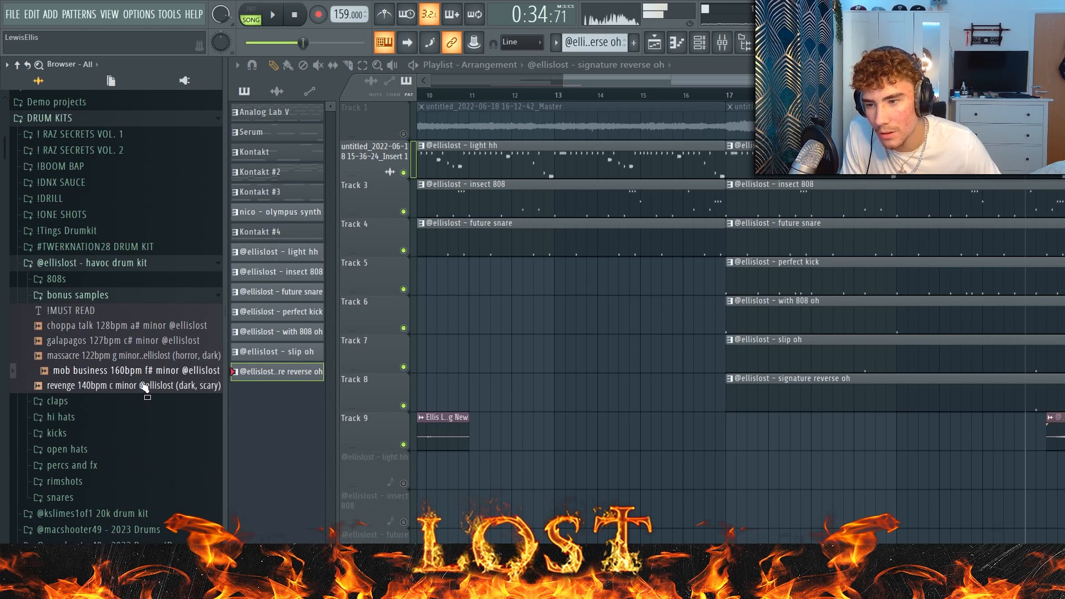
click(144, 400)
scroll(147, 438, down, 3)
click(147, 438)
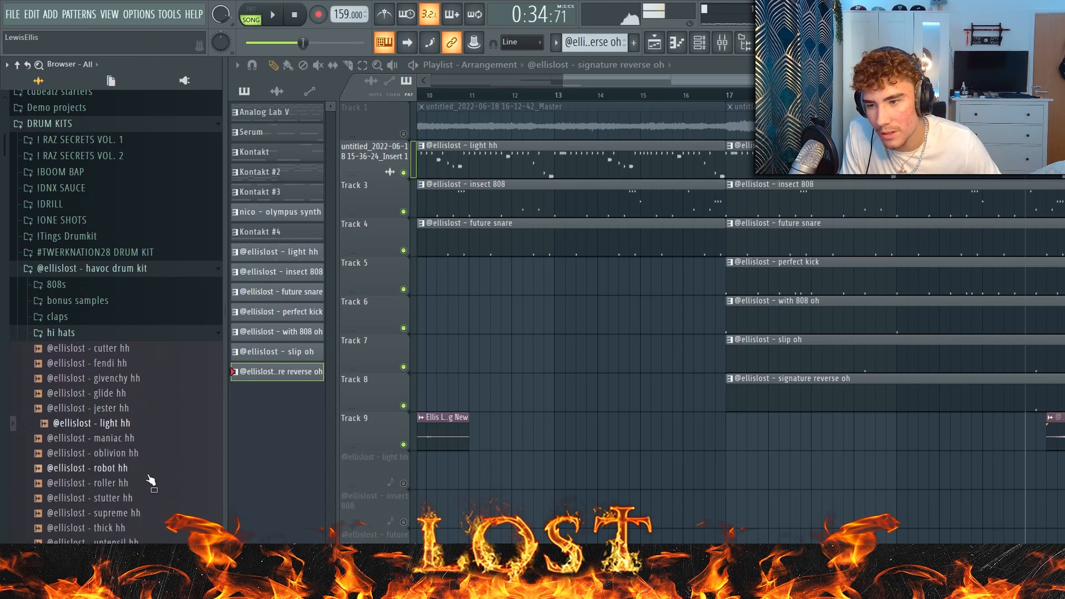
scroll(149, 480, down, 6)
click(103, 275)
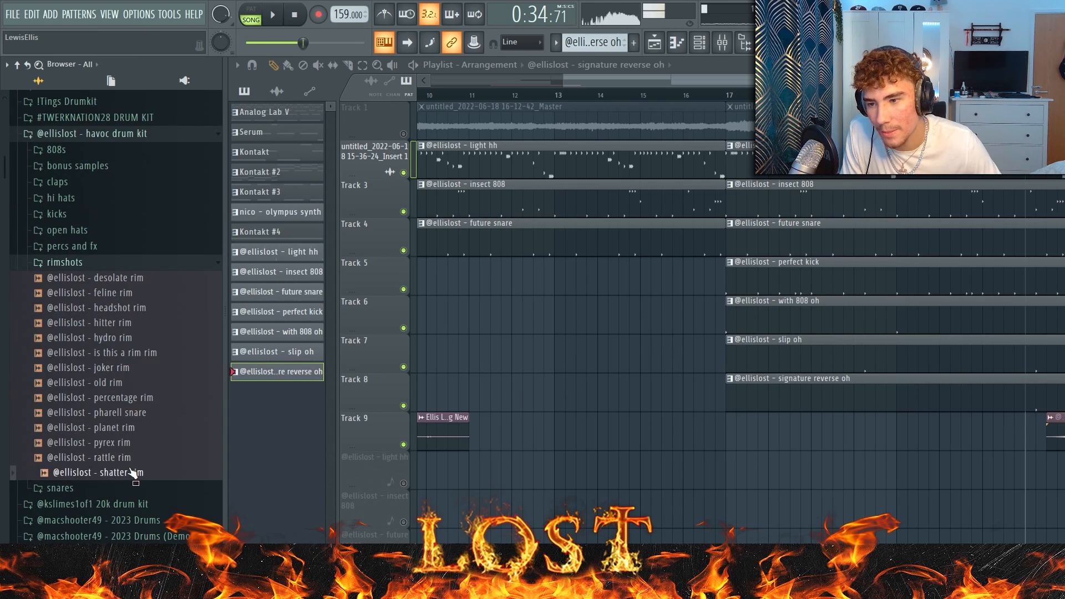
click(106, 230)
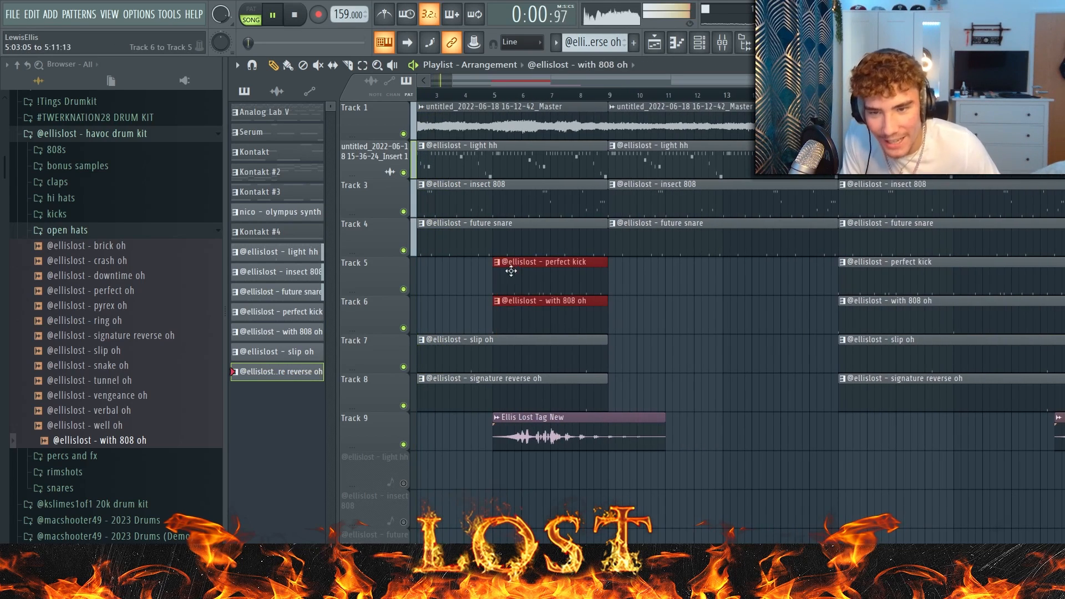
- Start the perfect kick and with 808 oh clips at bar 5 on Tracks 5 and 6, and play the arrangement
drag(506, 269, 520, 294)
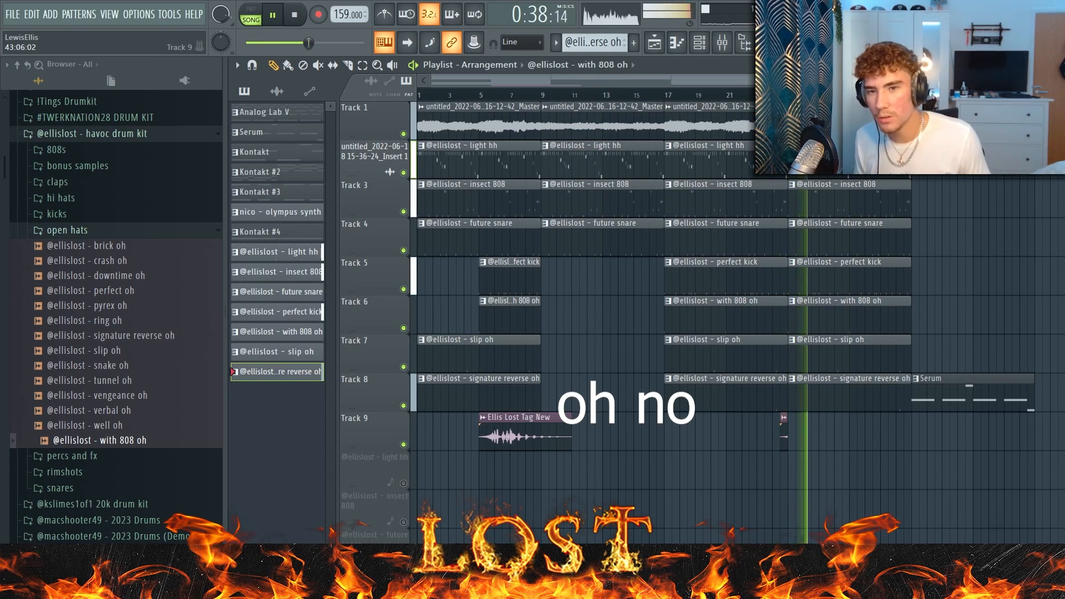
key(space)
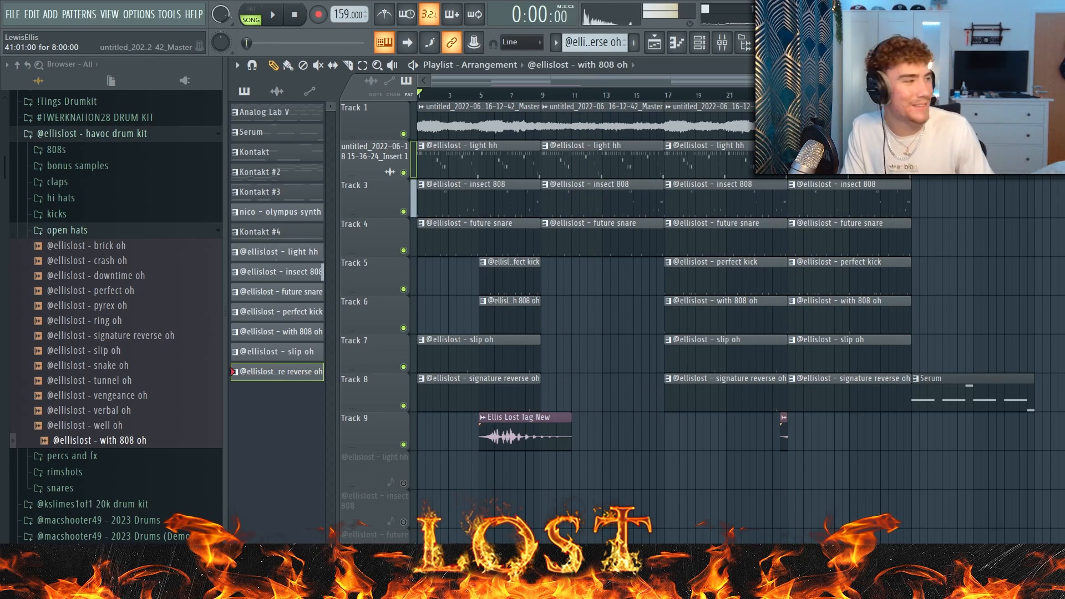